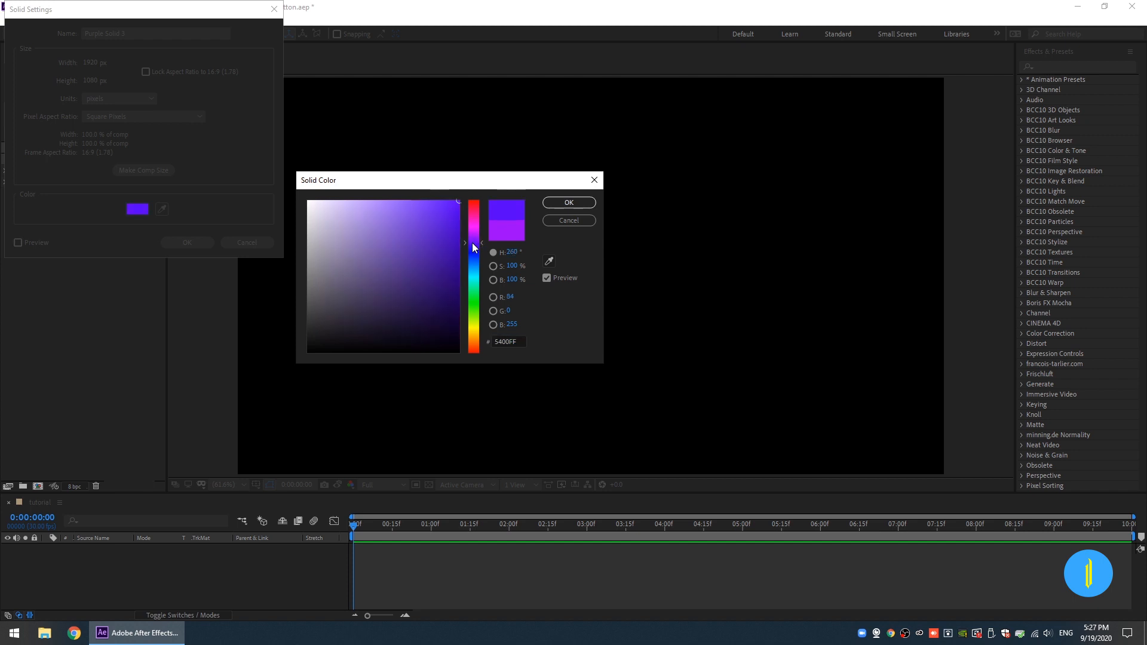
Step: Create a 1920 × 1080 px solid coloured pale blue DEE4EF
{"action": "left_click_drag", "start_coordinate": [367, 209], "coordinate": [318, 210]}
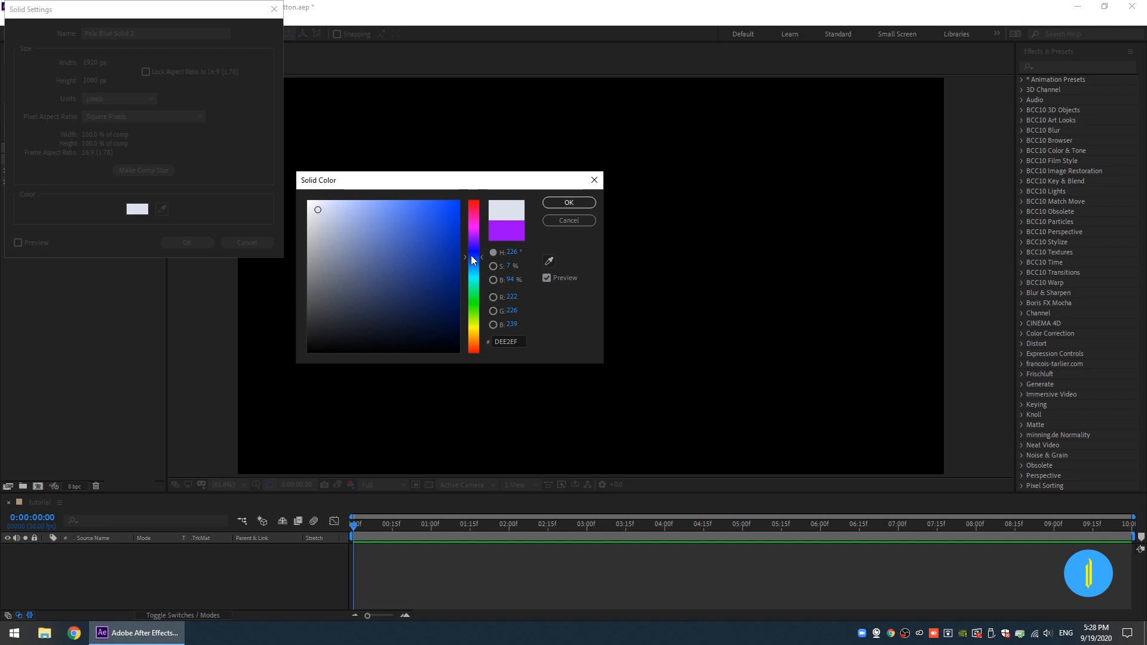
{"action": "left_click_drag", "start_coordinate": [472, 259], "coordinate": [472, 264]}
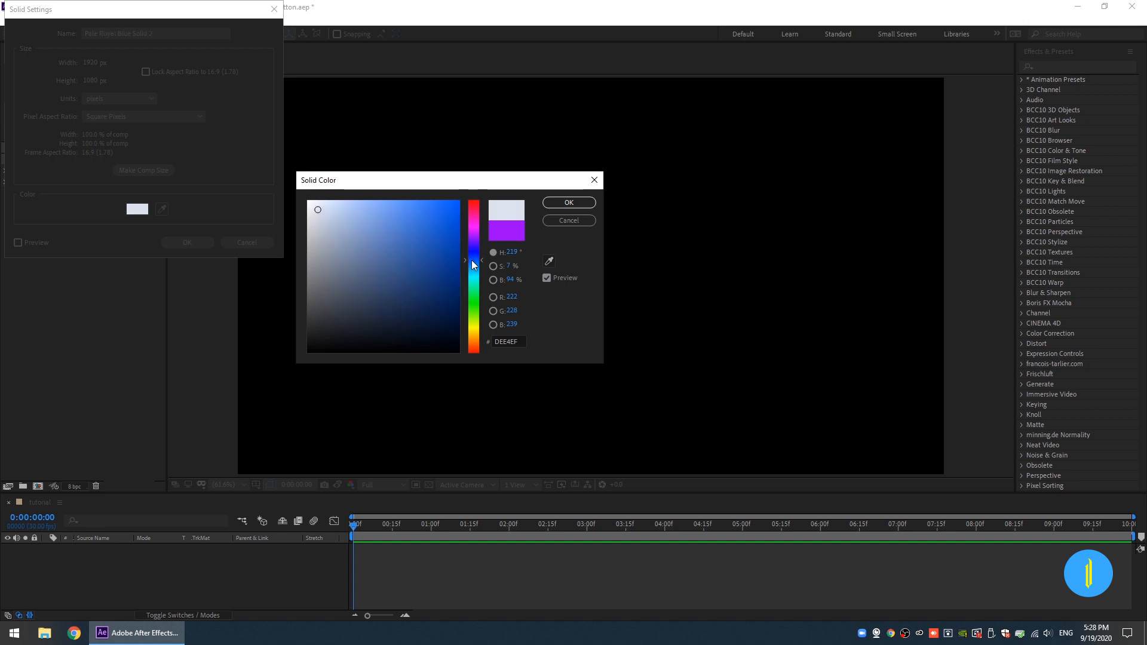
{"action": "left_click", "coordinate": [559, 204]}
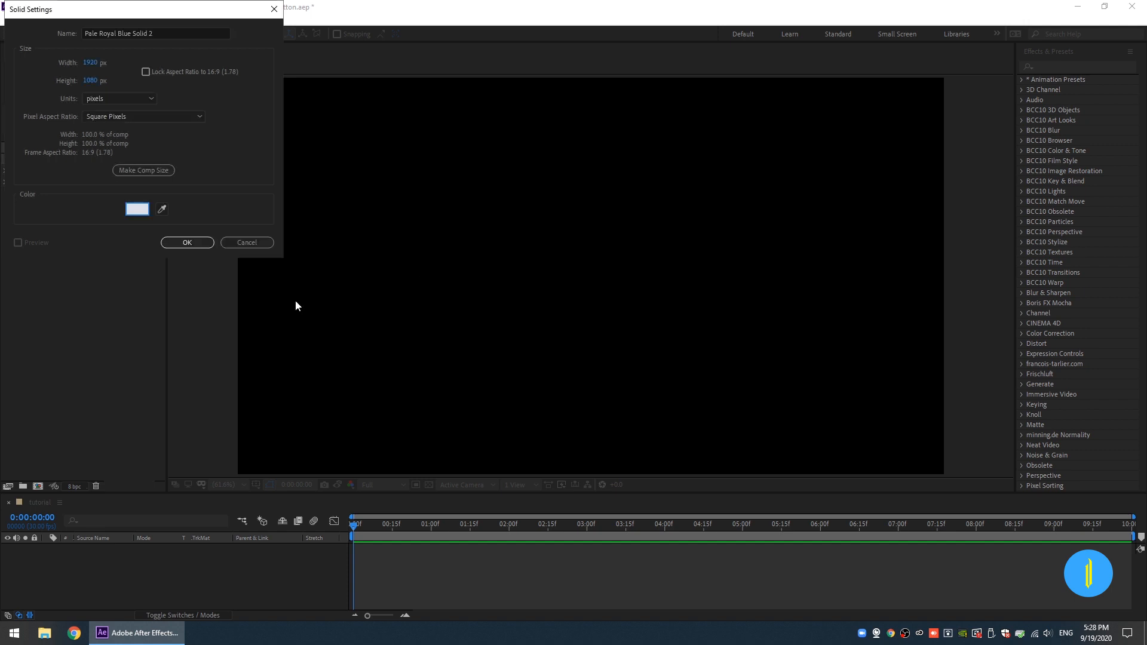
{"action": "left_click", "coordinate": [173, 243]}
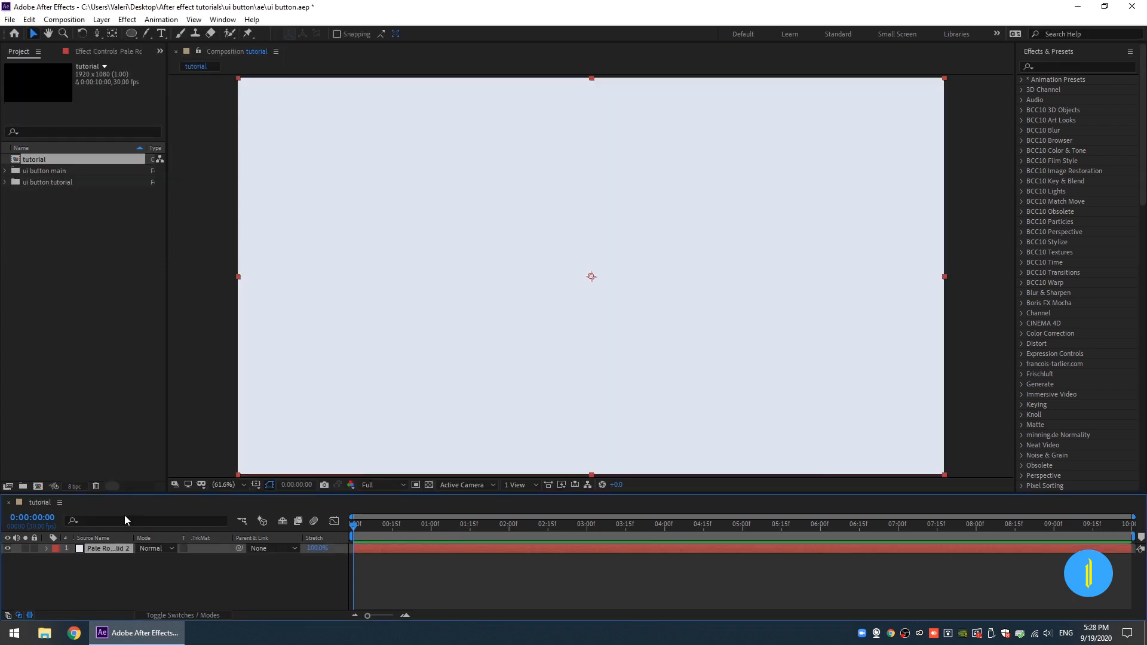
Step: Rename the new solid layer to bg, deselect it and lock it, with the Rectangle tool active
{"action": "key", "text": "Return"}
{"action": "type", "text": "bg"}
{"action": "key", "text": "Return"}
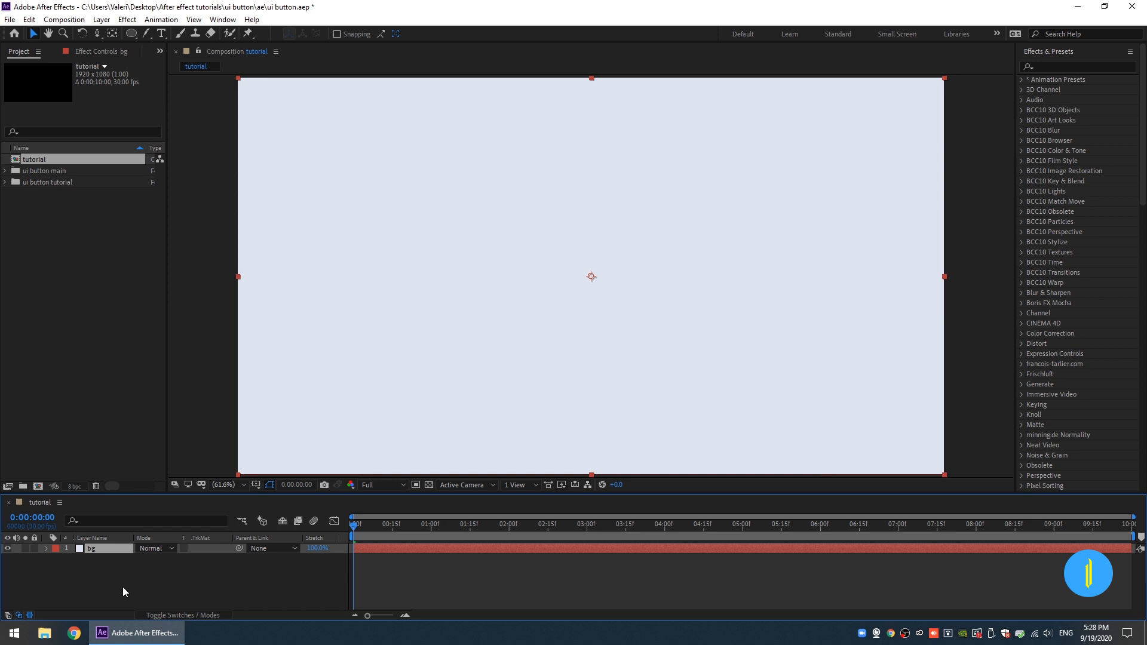
{"action": "left_click_drag", "start_coordinate": [131, 33], "coordinate": [161, 39]}
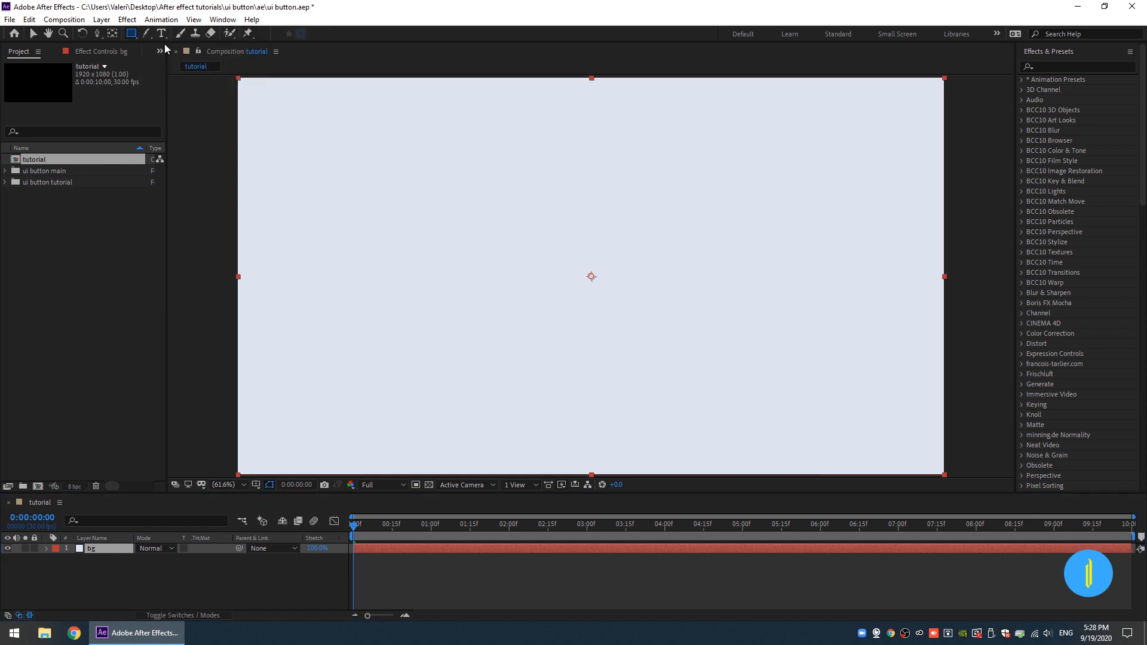
{"action": "left_click", "coordinate": [203, 582]}
{"action": "left_click", "coordinate": [34, 548]}
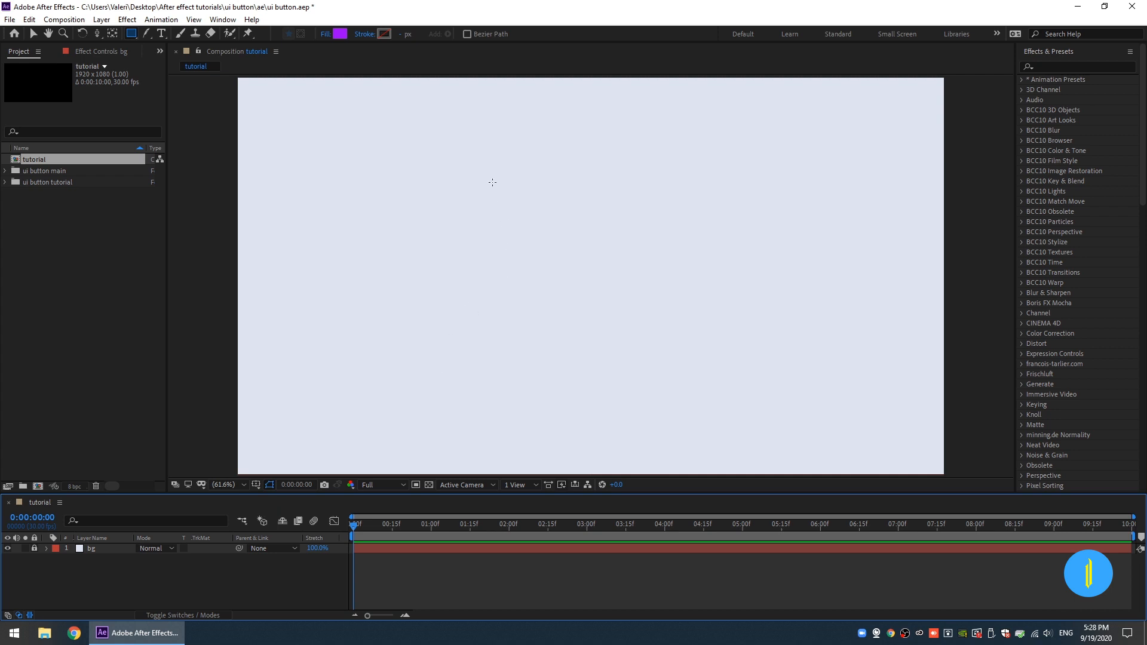
Step: Draw a square shape about 518 px wide and centre it horizontally and vertically in the composition
{"action": "left_click_drag", "start_coordinate": [491, 187], "coordinate": [683, 378]}
{"action": "scroll", "coordinate": [1054, 316], "scroll_direction": "down", "scroll_amount": 10}
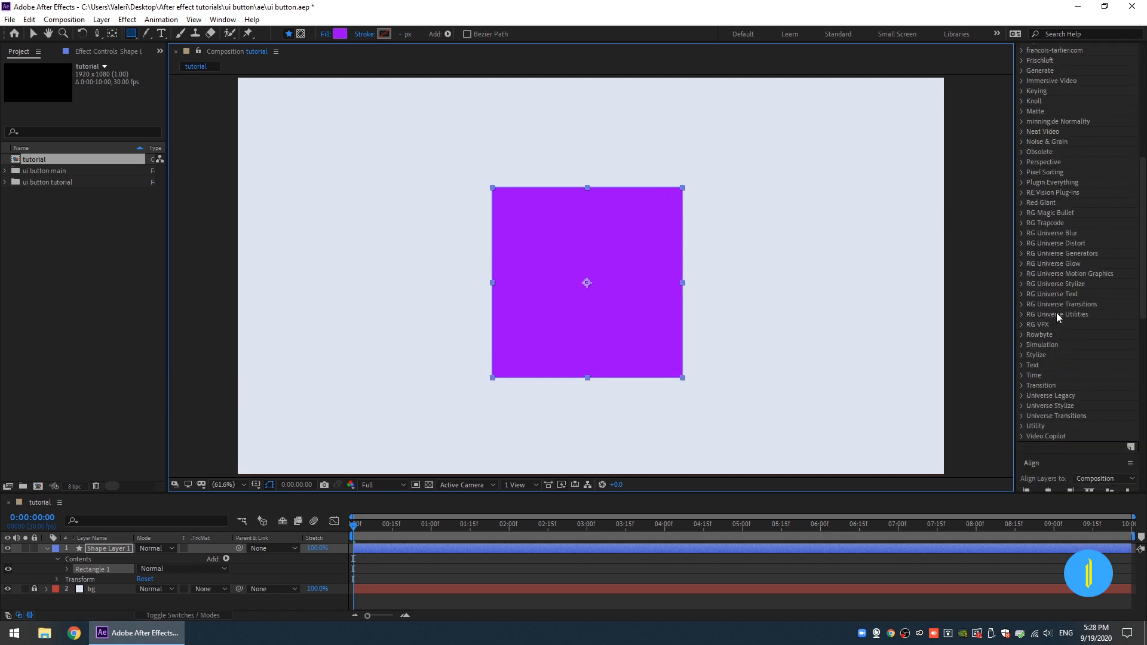
{"action": "left_click", "coordinate": [1047, 313]}
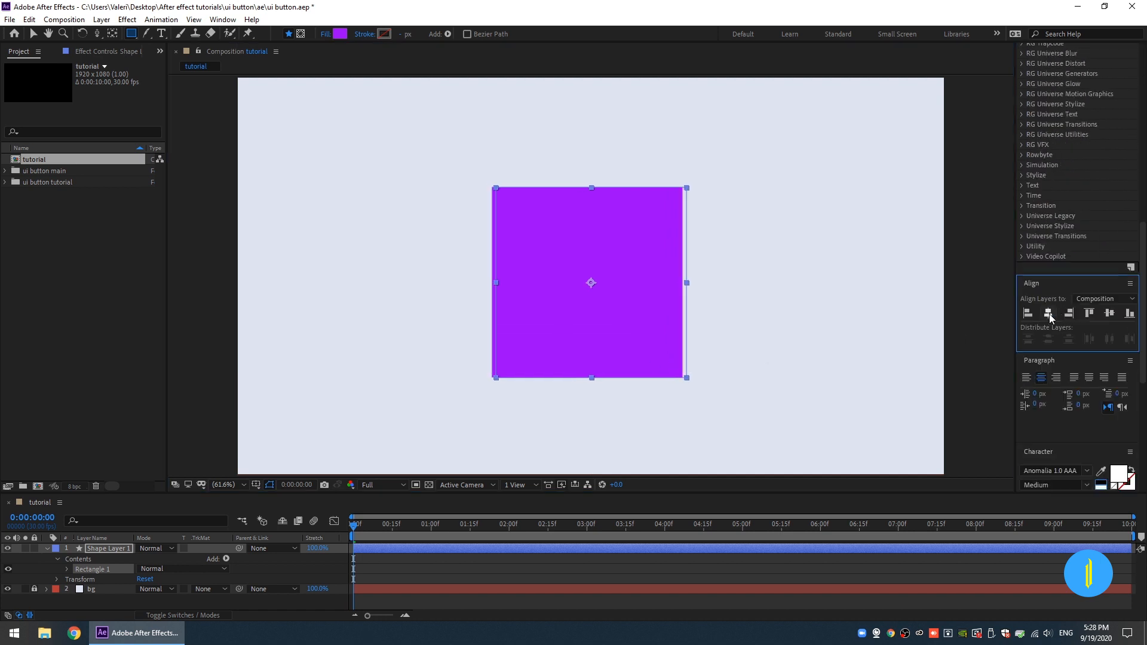
{"action": "left_click", "coordinate": [1108, 315]}
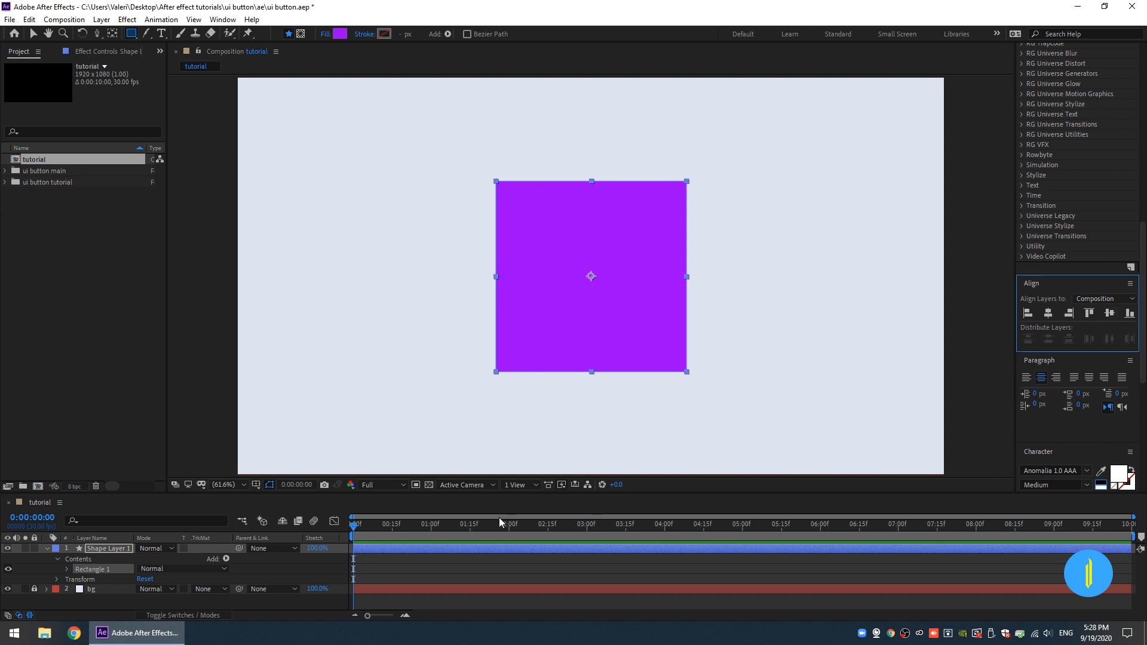
Step: Round the square's corners by setting its rectangle path roundness to 90
{"action": "left_click_drag", "start_coordinate": [241, 493], "coordinate": [240, 471]}
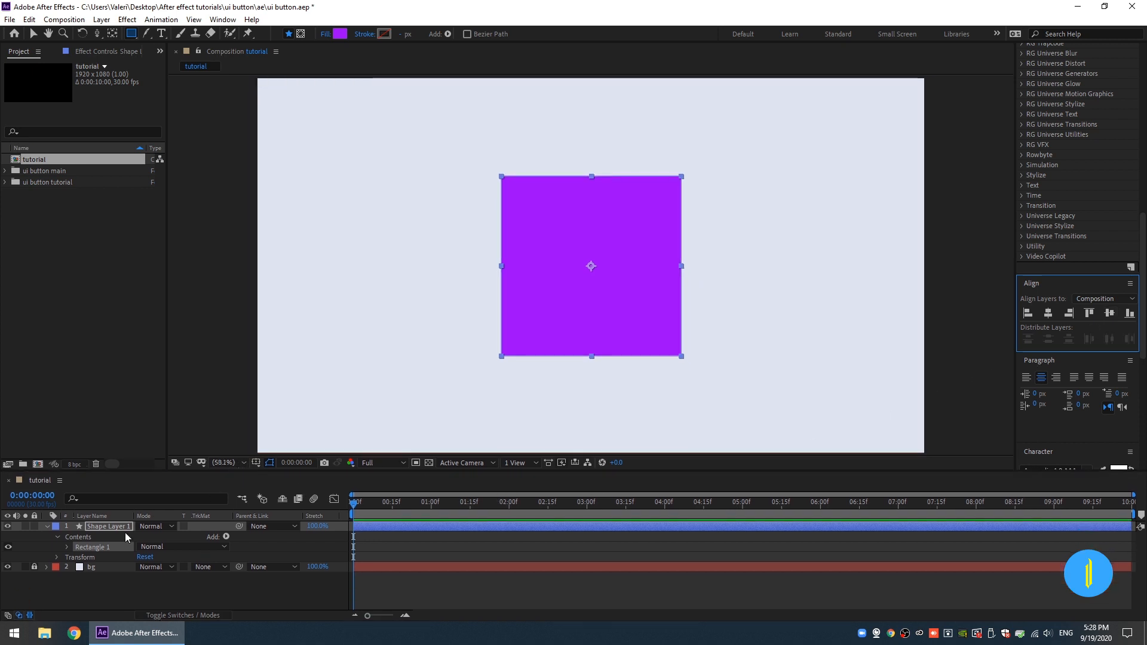
{"action": "left_click", "coordinate": [67, 547]}
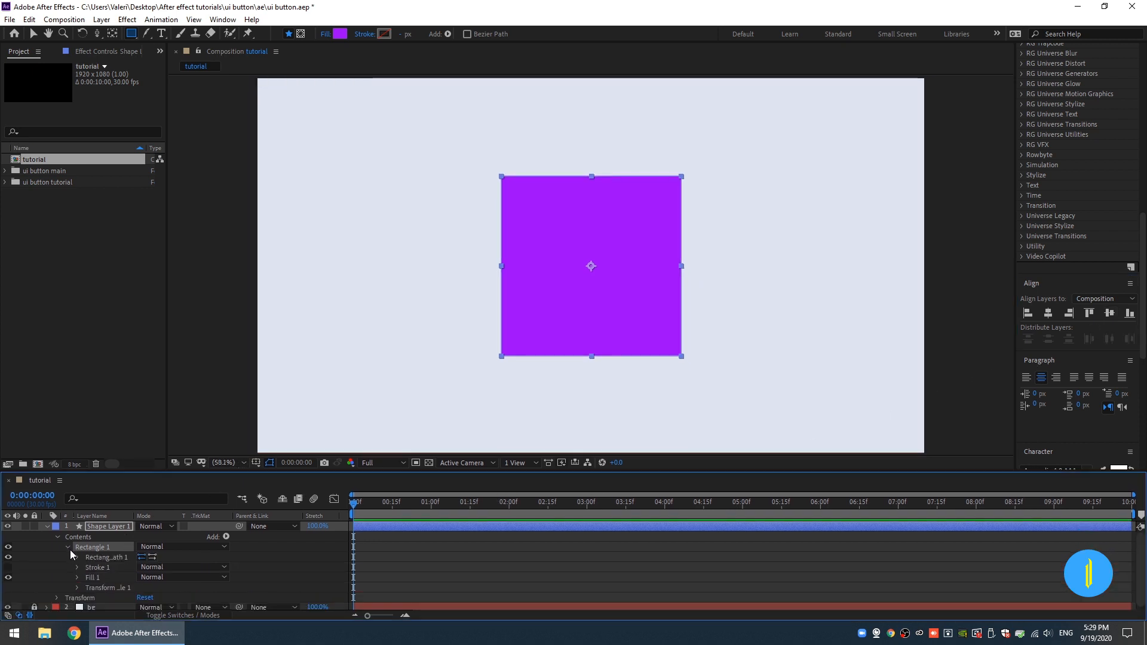
{"action": "left_click", "coordinate": [77, 557]}
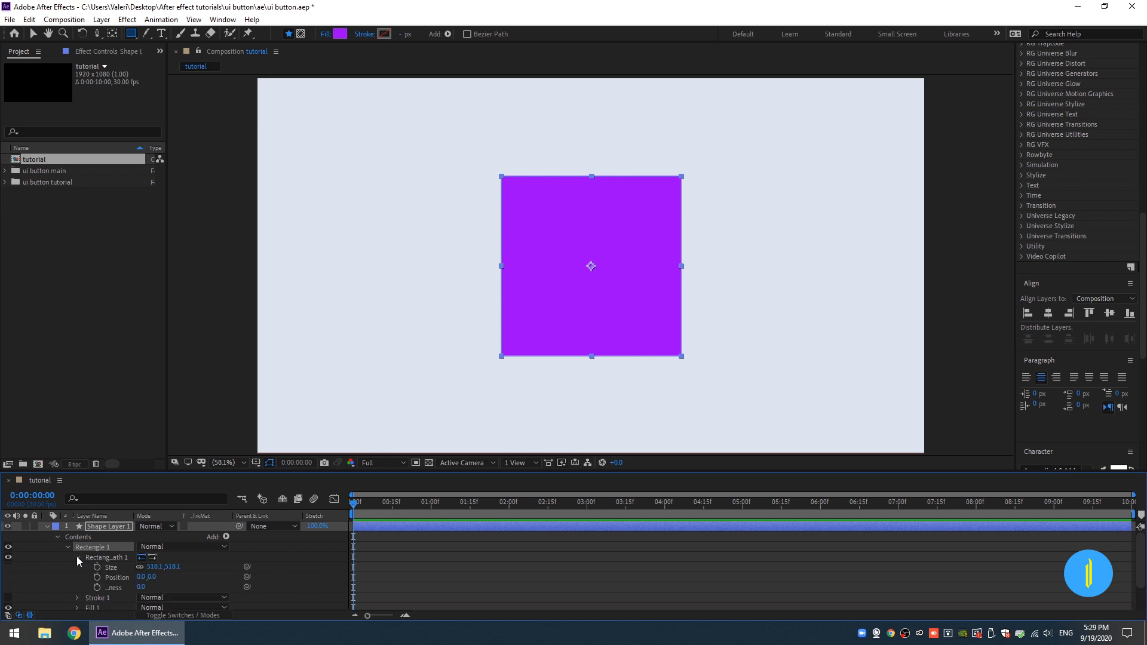
{"action": "left_click", "coordinate": [117, 586]}
{"action": "left_click", "coordinate": [141, 586]}
{"action": "type", "text": "70"}
{"action": "key", "text": "Return"}
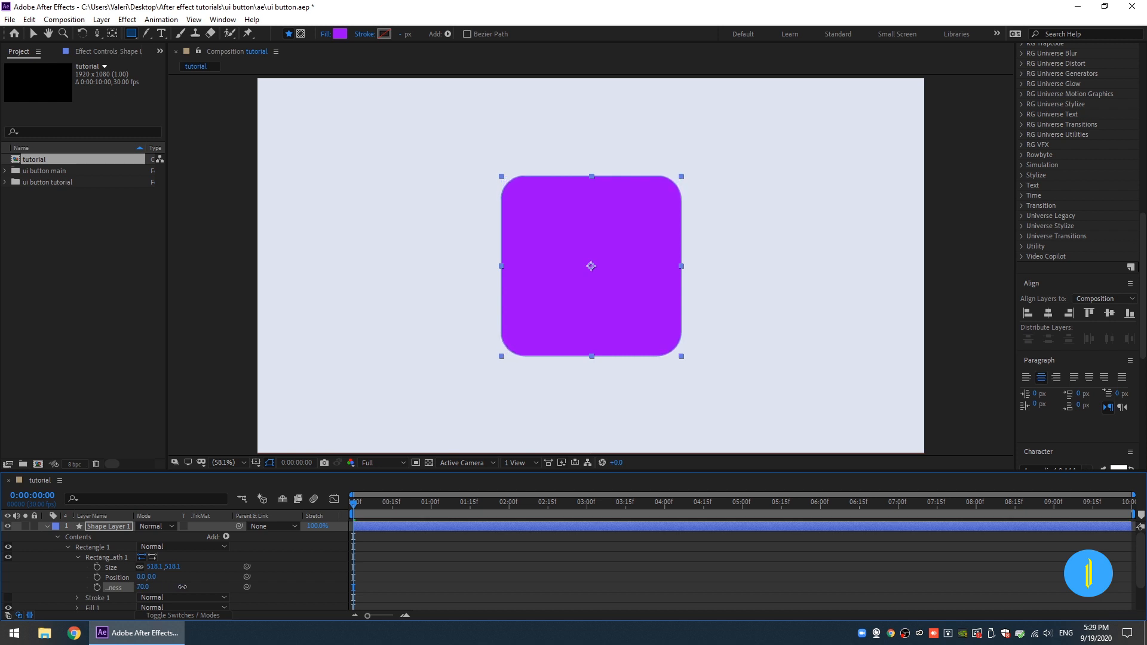
{"action": "left_click_drag", "start_coordinate": [182, 587], "coordinate": [191, 586]}
{"action": "left_click", "coordinate": [144, 588]}
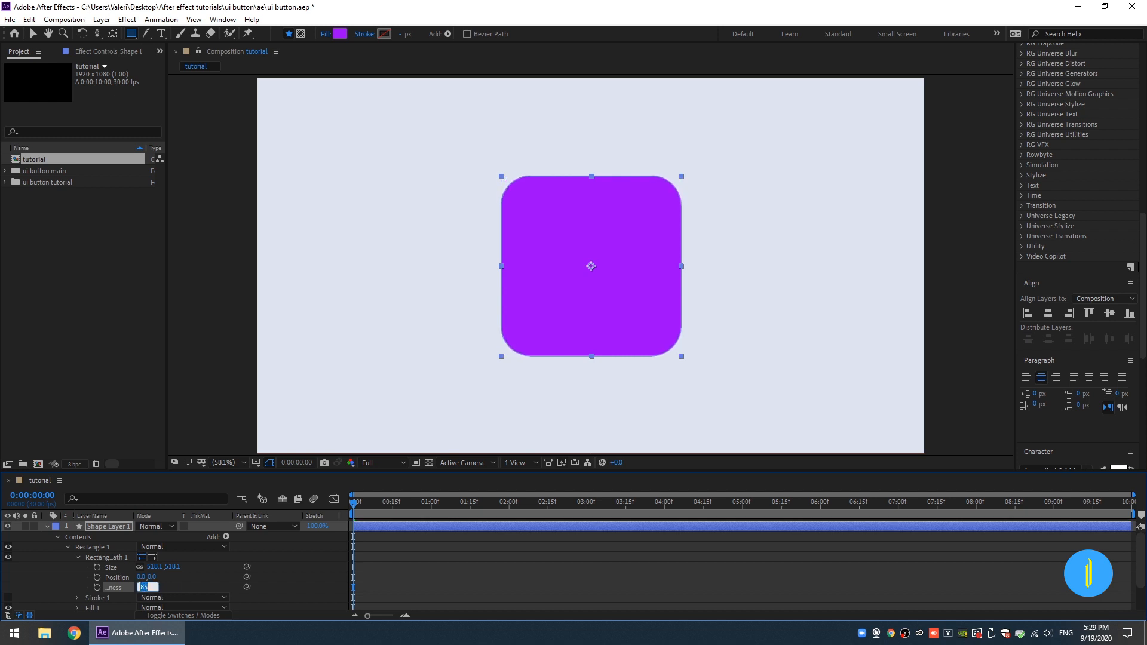
{"action": "type", "text": "90"}
{"action": "key", "text": "Return"}
{"action": "left_click", "coordinate": [58, 536]}
{"action": "left_click", "coordinate": [46, 526]}
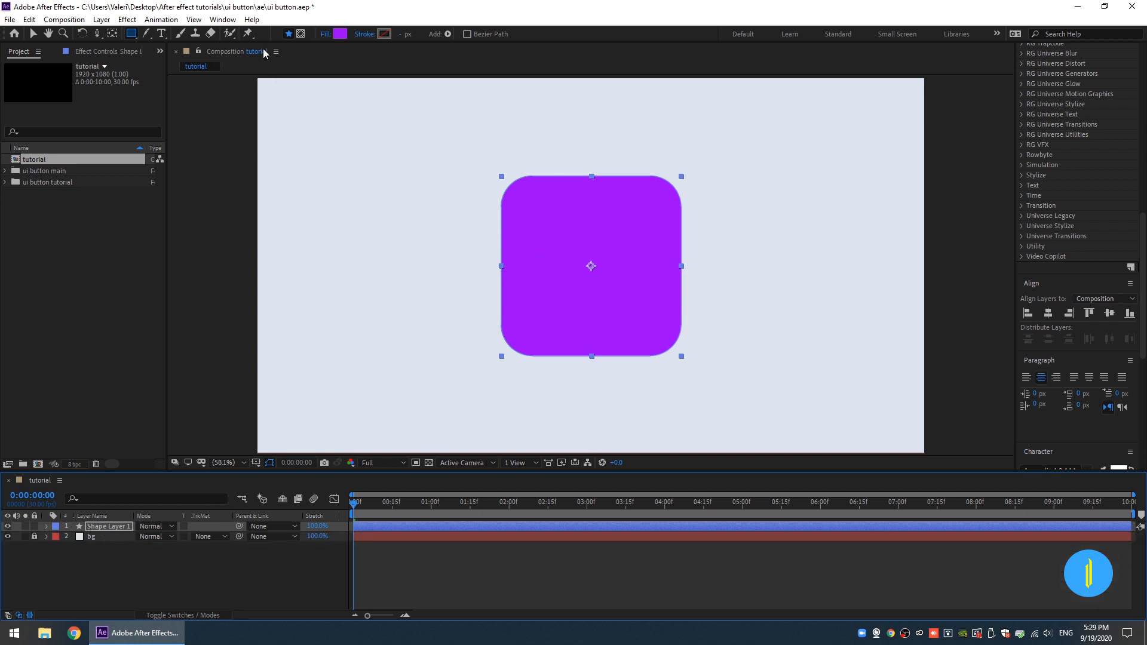
Step: Match the rounded square's fill colour to the background by sampling the background colour
{"action": "left_click", "coordinate": [338, 34]}
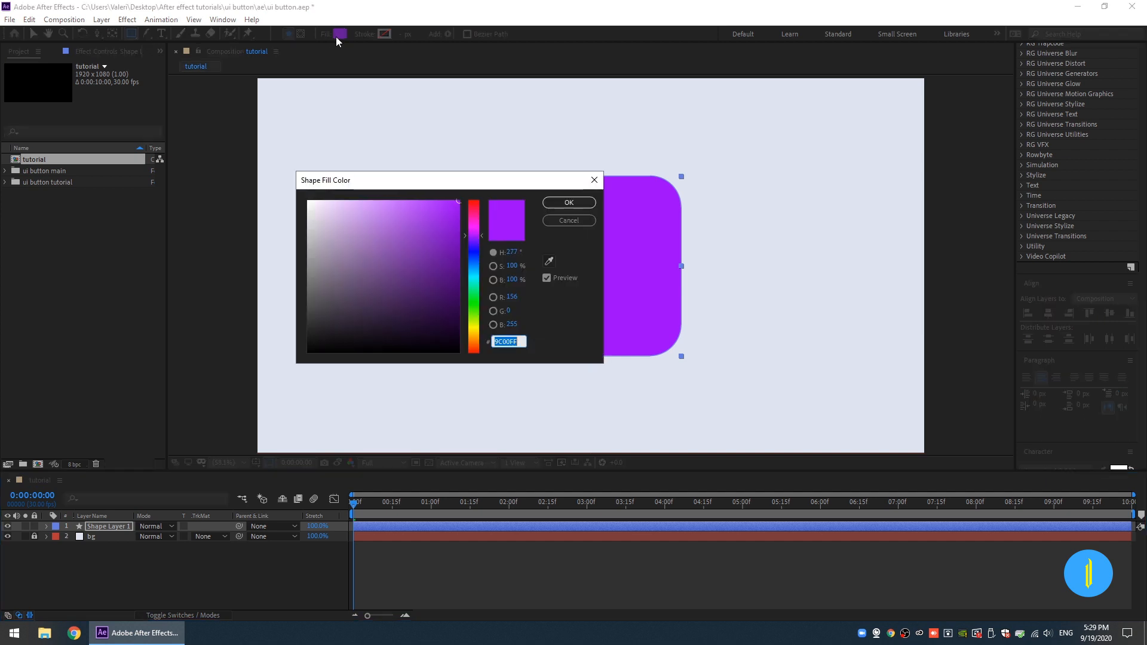
{"action": "left_click", "coordinate": [549, 261]}
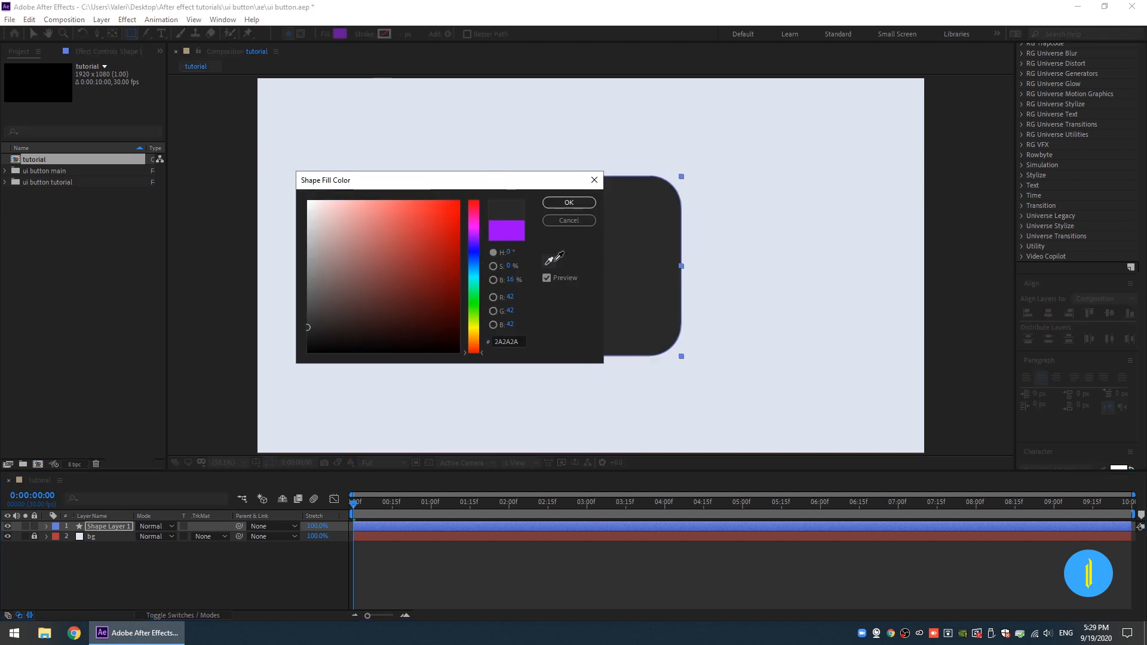
{"action": "left_click", "coordinate": [764, 200]}
{"action": "left_click", "coordinate": [581, 205]}
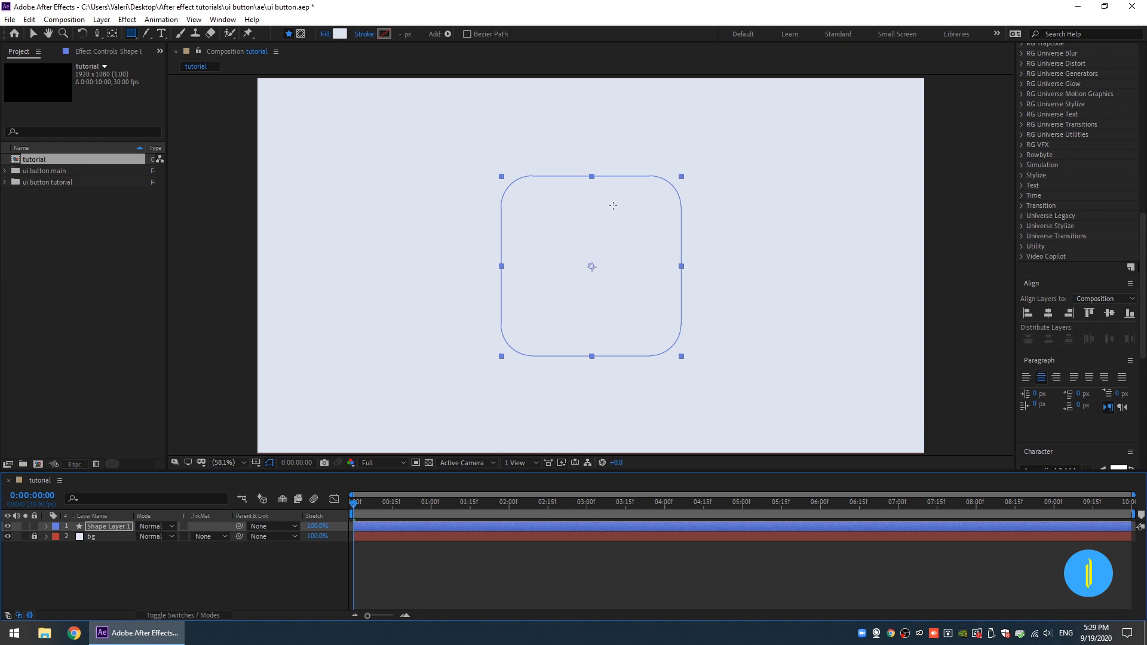
Step: Find the Perspective Drop Shadow effect and apply it to the rounded square
{"action": "scroll", "coordinate": [1030, 203], "scroll_direction": "up", "scroll_amount": 10}
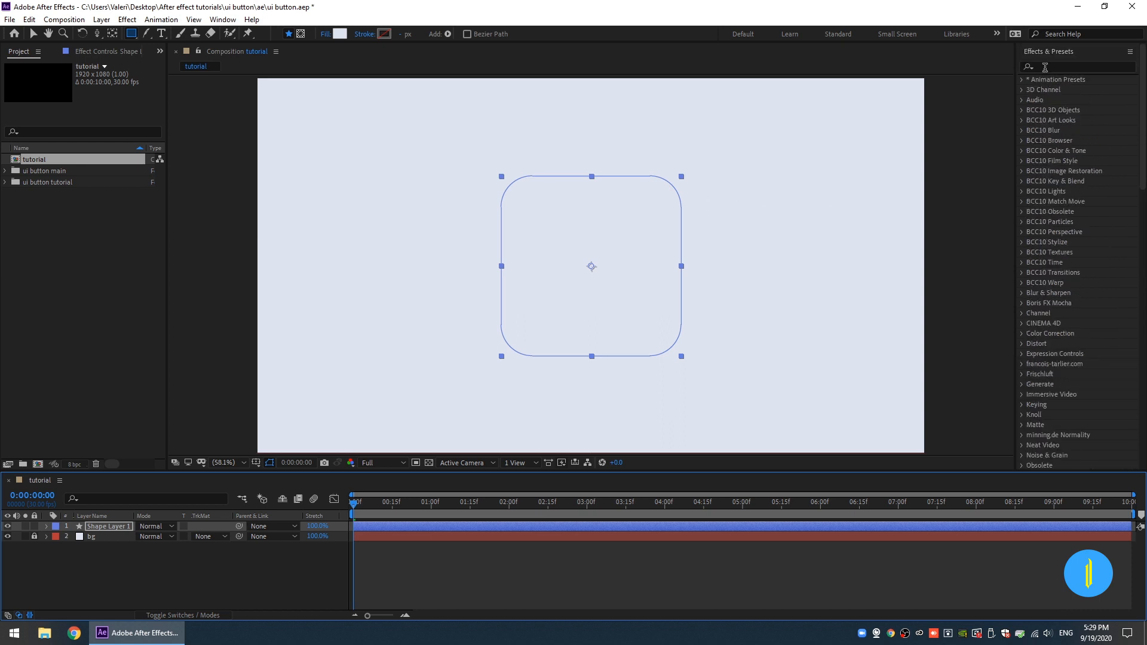
{"action": "left_click", "coordinate": [1048, 68]}
{"action": "type", "text": "drop"}
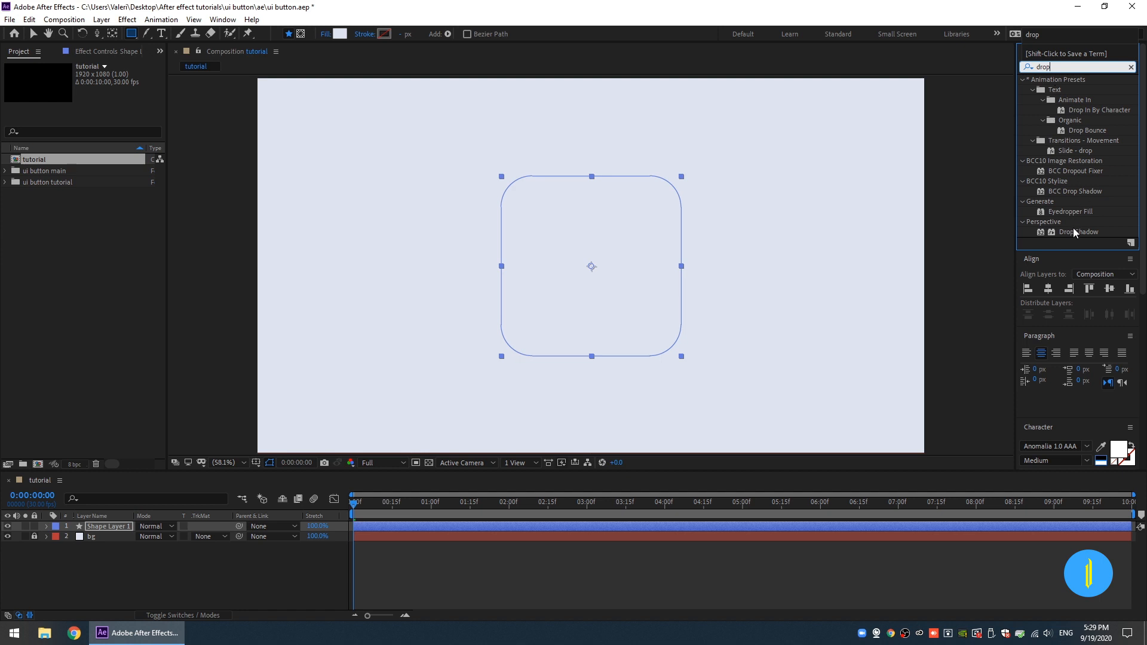
{"action": "left_click_drag", "start_coordinate": [1078, 232], "coordinate": [617, 298]}
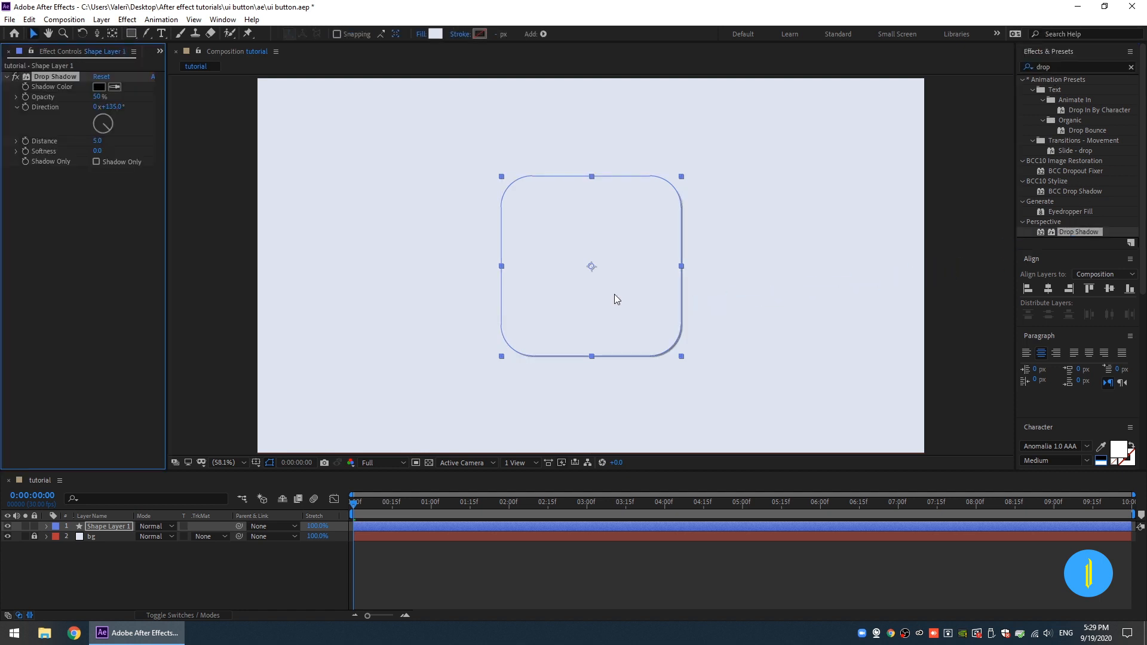
Step: Set the drop shadow's opacity to 25% and its direction to 125°
{"action": "left_click", "coordinate": [97, 97]}
{"action": "type", "text": "25"}
{"action": "left_click", "coordinate": [112, 107]}
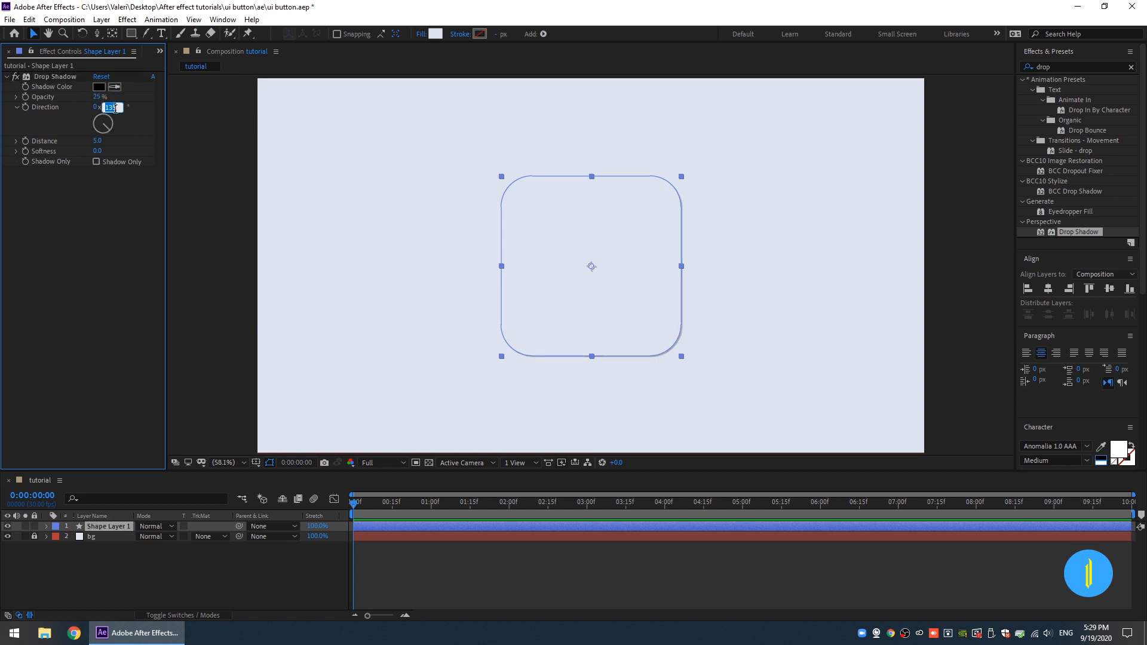
{"action": "type", "text": "125"}
{"action": "key", "text": "Return"}
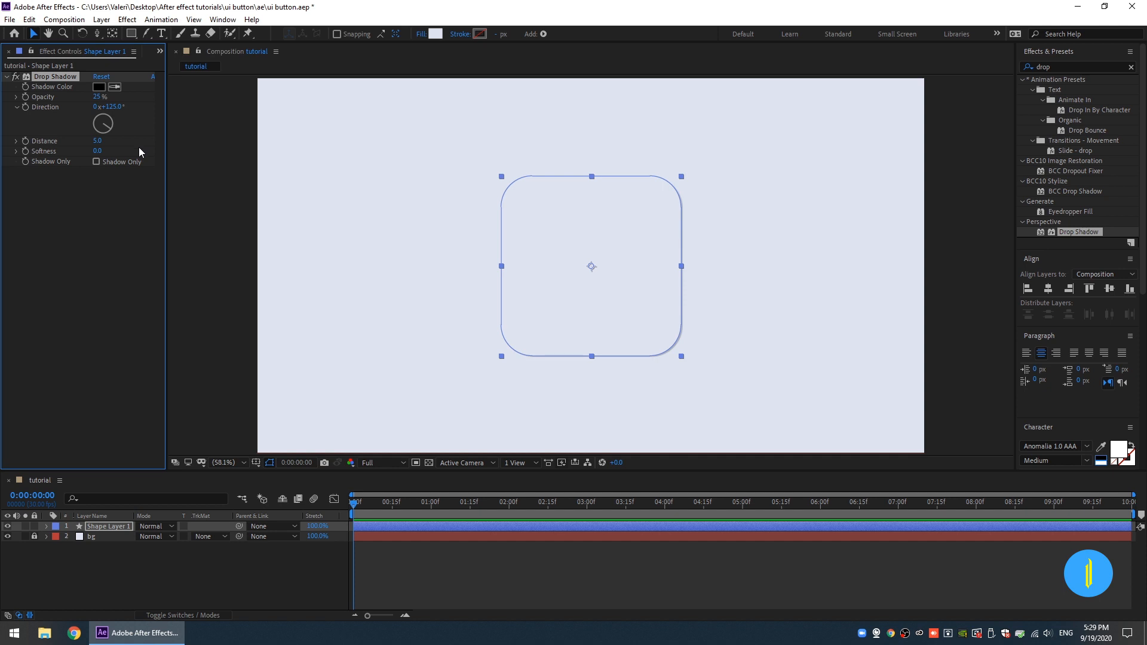
Step: Set the drop shadow's distance to 10 and its softness to 60
{"action": "left_click", "coordinate": [94, 141]}
{"action": "type", "text": "10"}
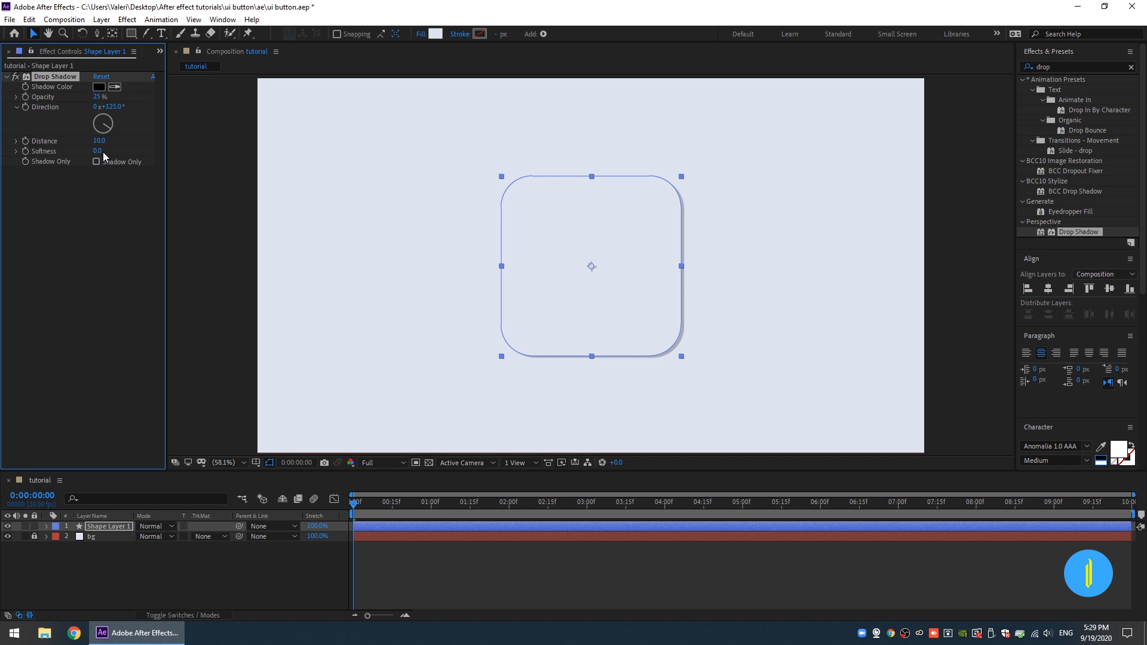
{"action": "left_click", "coordinate": [98, 151]}
{"action": "type", "text": "60"}
{"action": "key", "text": "Return"}
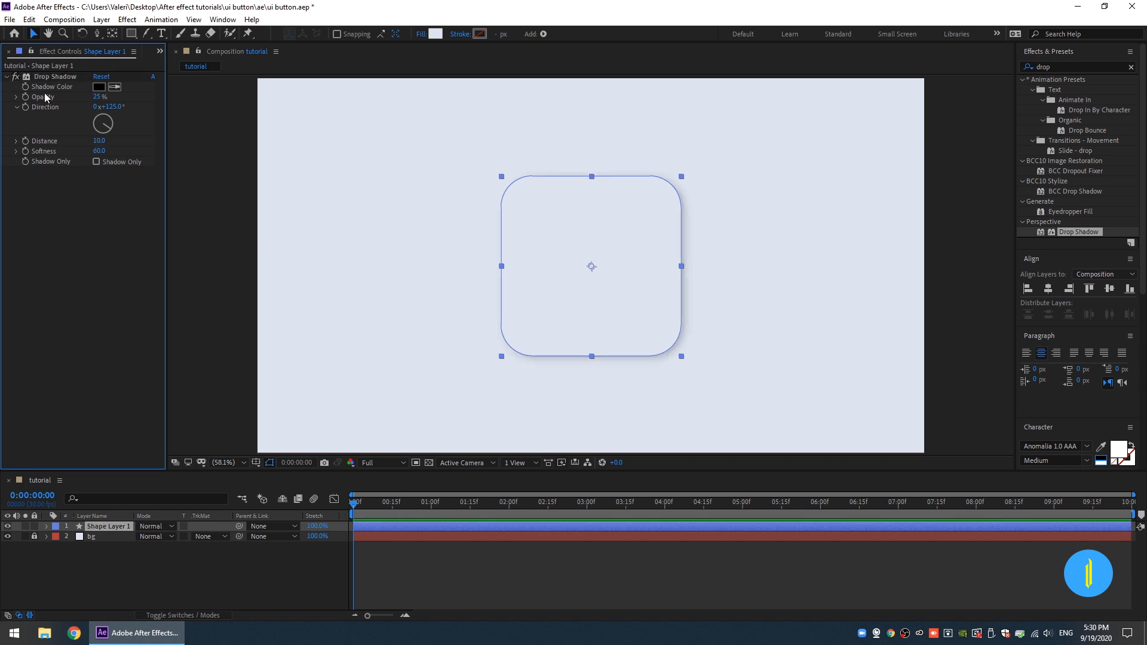
Step: Duplicate the Drop Shadow effect and change the copy's shadow colour to white
{"action": "left_click", "coordinate": [41, 76]}
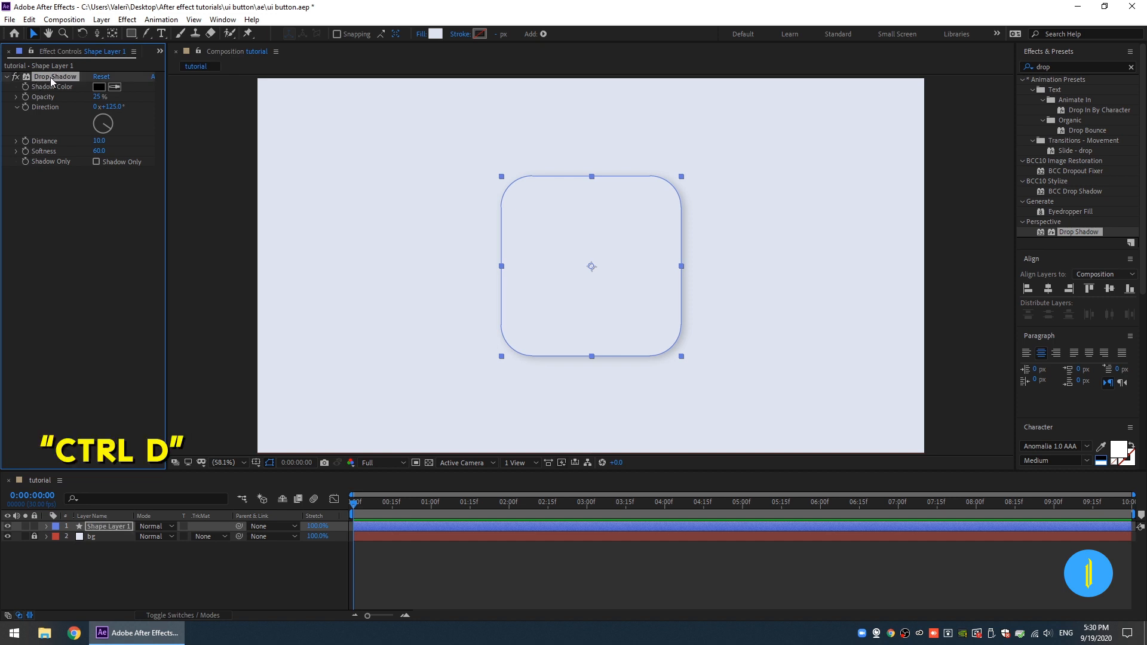
{"action": "key", "text": "ctrl+d"}
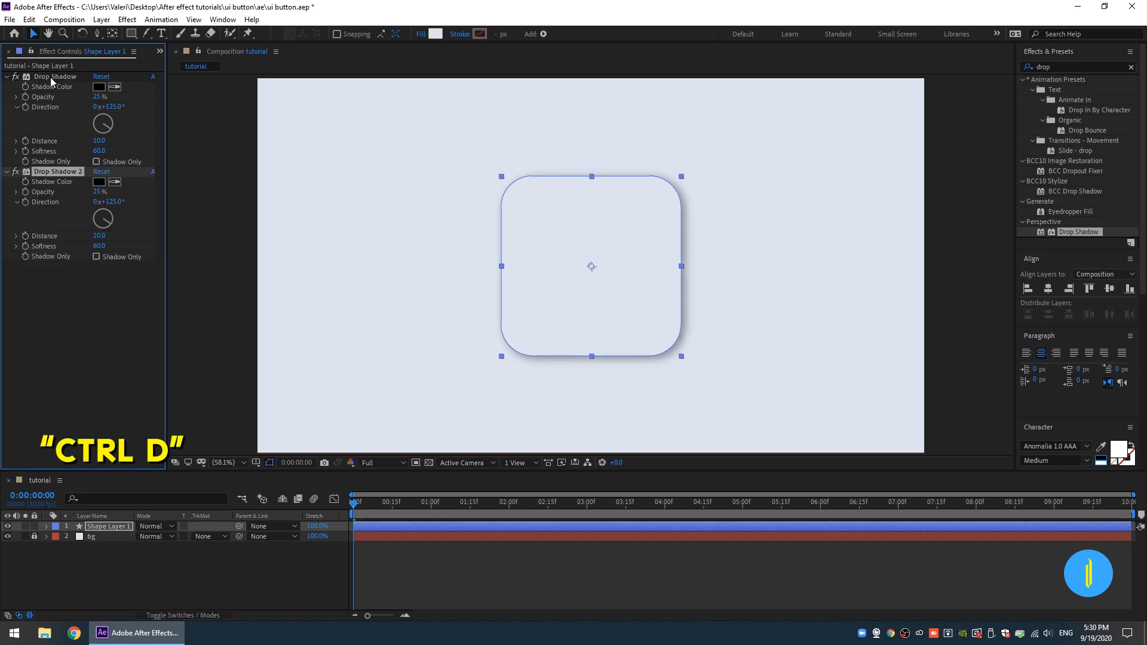
{"action": "left_click", "coordinate": [99, 183]}
{"action": "left_click", "coordinate": [374, 253]}
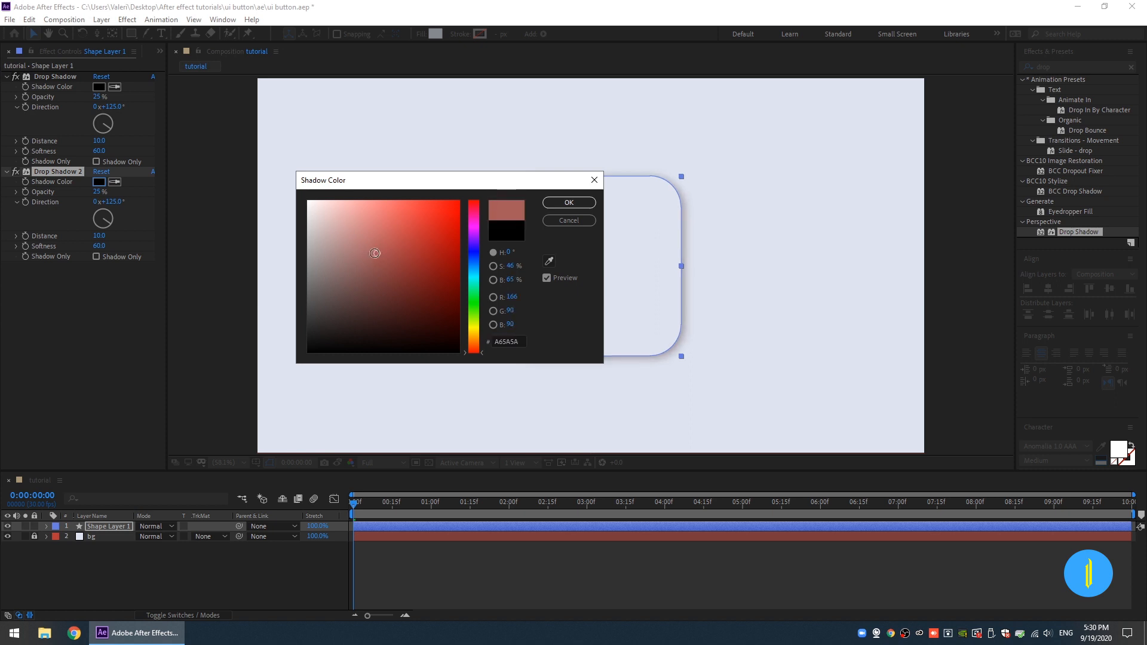
{"action": "left_click_drag", "start_coordinate": [375, 253], "coordinate": [290, 191]}
{"action": "left_click", "coordinate": [568, 203]}
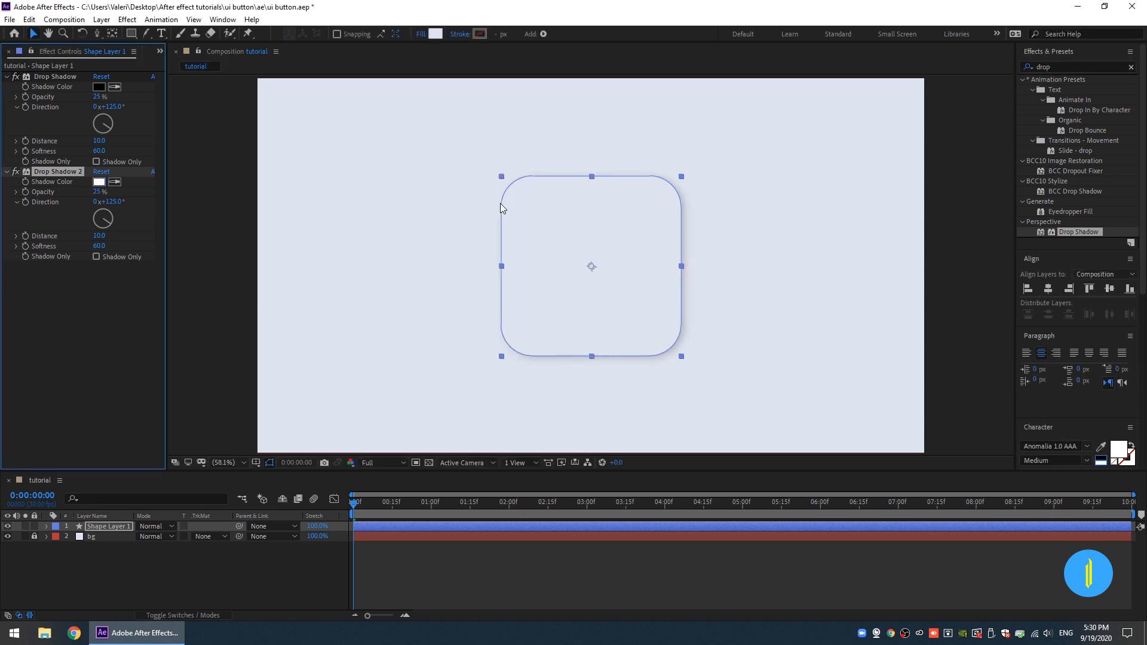
Step: Set the white shadow's direction to 305°, its opacity to 100% and its softness to 50
{"action": "left_click_drag", "start_coordinate": [108, 226], "coordinate": [104, 228]}
{"action": "left_click", "coordinate": [97, 192]}
{"action": "type", "text": "100"}
{"action": "key", "text": "Return"}
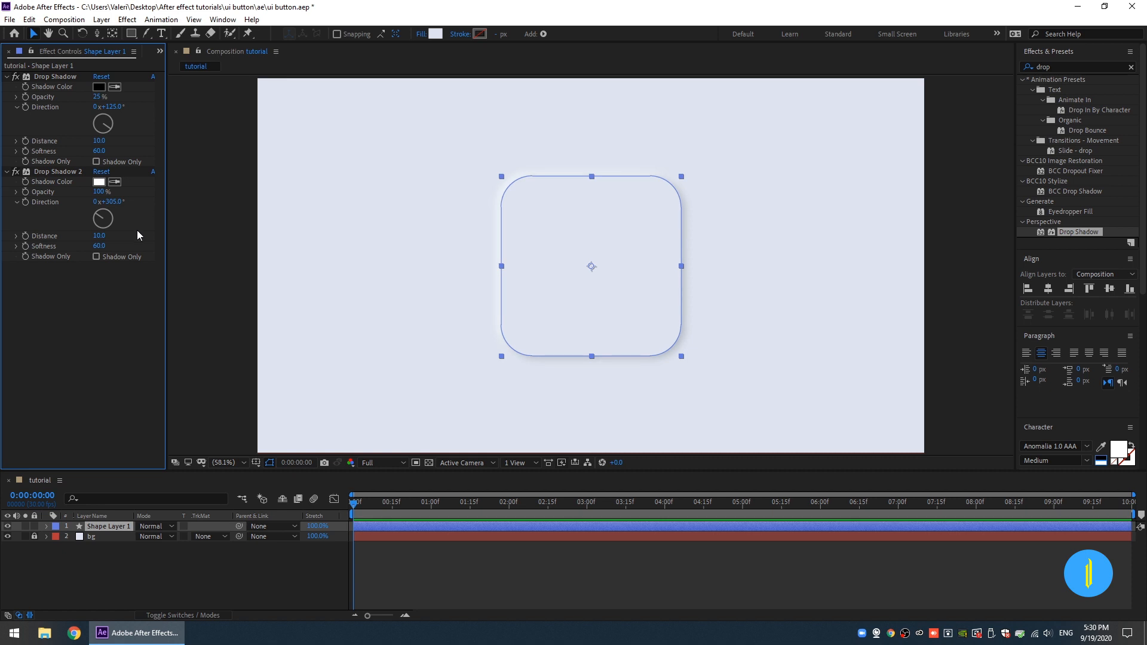
{"action": "left_click", "coordinate": [99, 245]}
{"action": "type", "text": "50"}
{"action": "key", "text": "Return"}
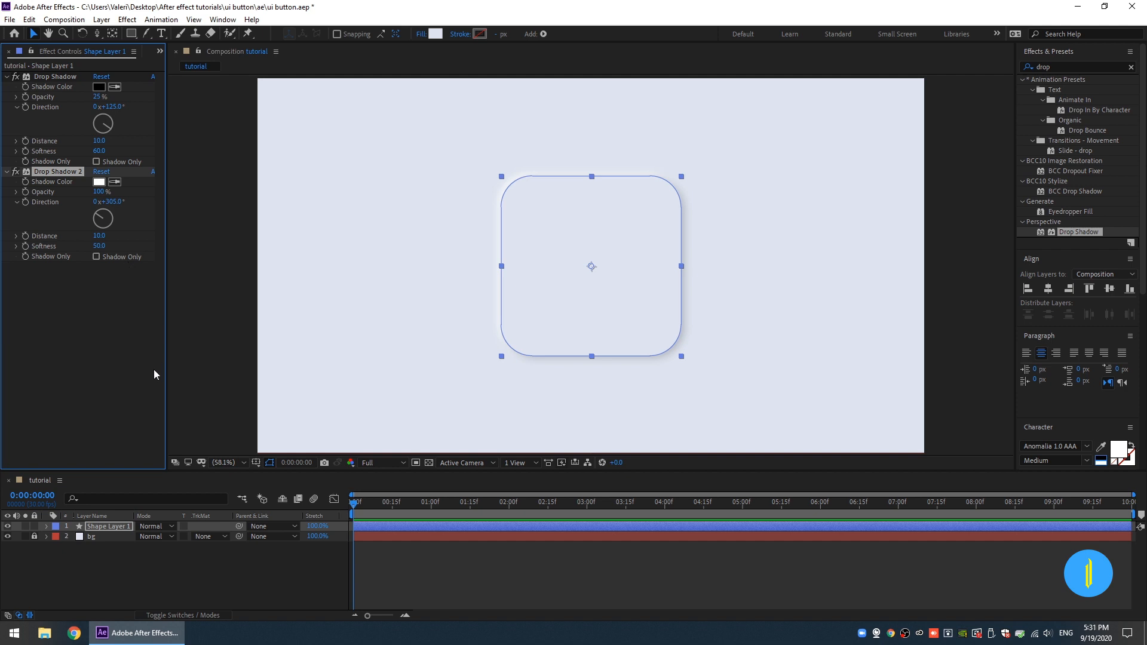
Step: Add a Scale keyframe of 100% to the rounded square's layer at time 0
{"action": "left_click", "coordinate": [107, 526]}
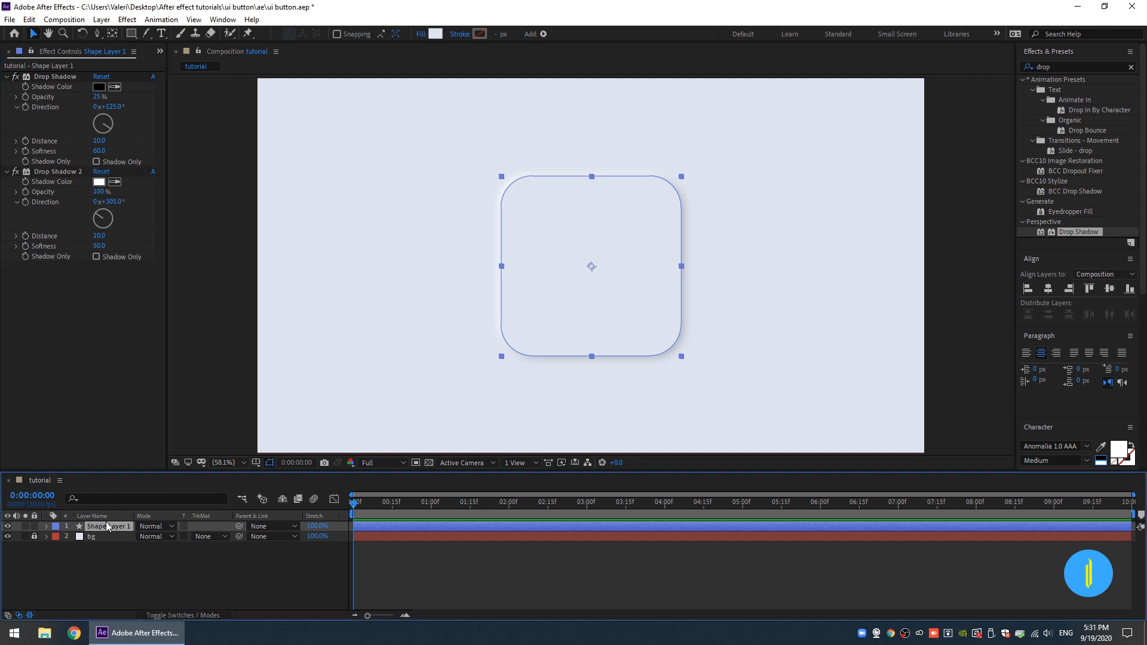
{"action": "key", "text": "s"}
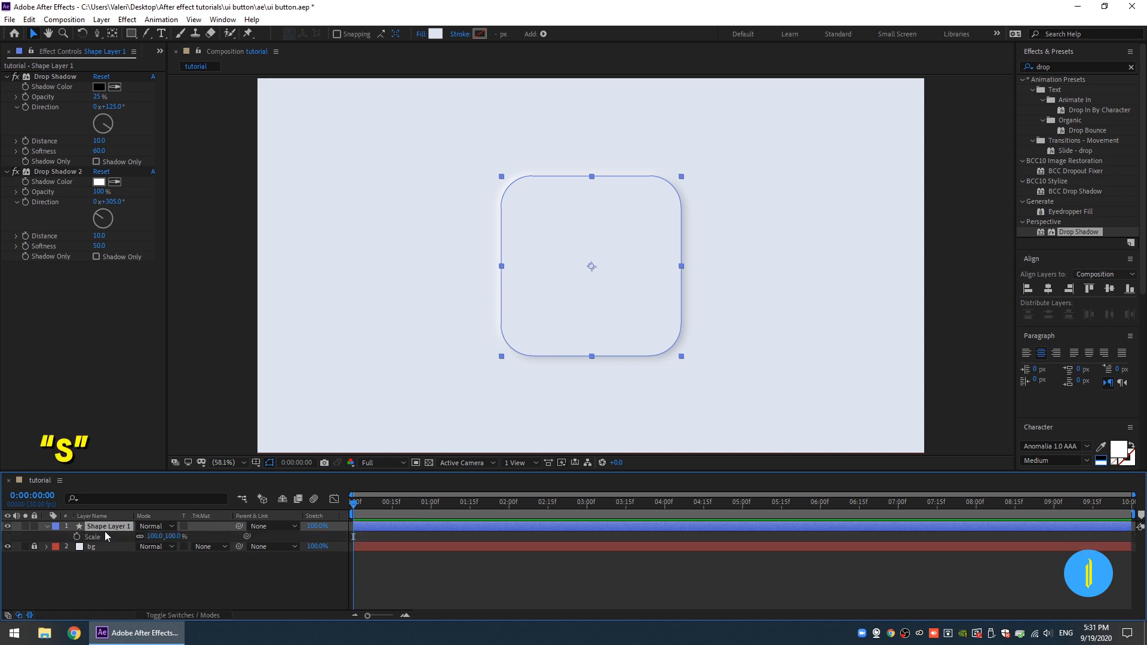
{"action": "left_click", "coordinate": [77, 536]}
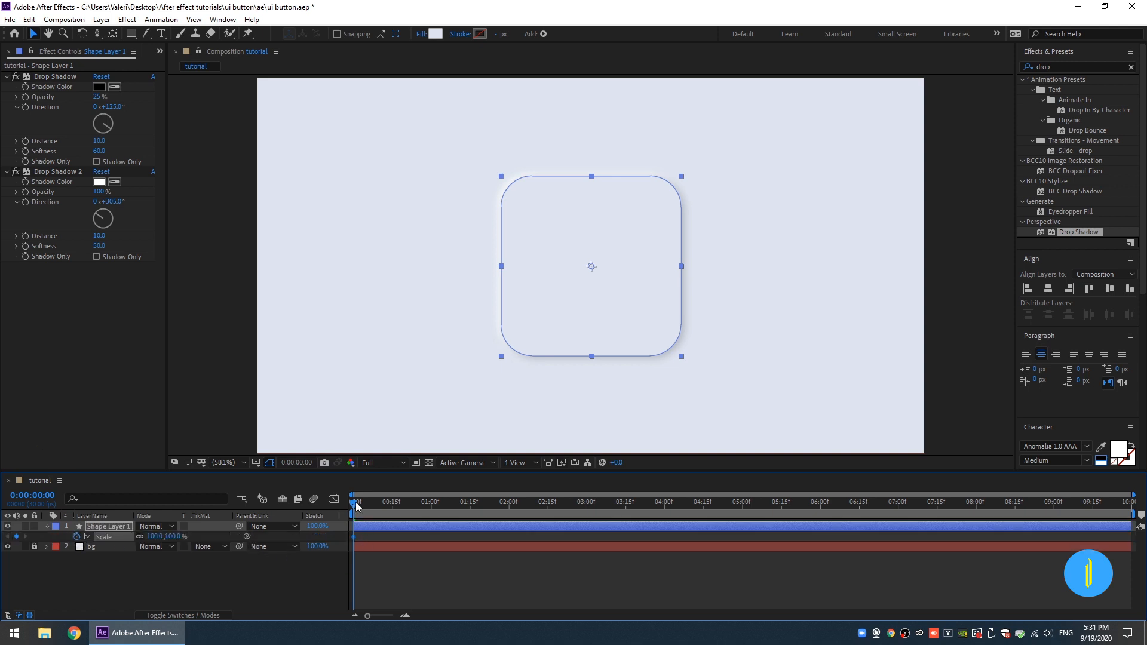
Step: Add a Scale keyframe of 90% to the rounded square's layer at 0:00:00:15
{"action": "left_click", "coordinate": [359, 508]}
{"action": "left_click_drag", "start_coordinate": [359, 508], "coordinate": [393, 523]}
{"action": "left_click", "coordinate": [154, 536]}
{"action": "type", "text": "90"}
{"action": "key", "text": "Return"}
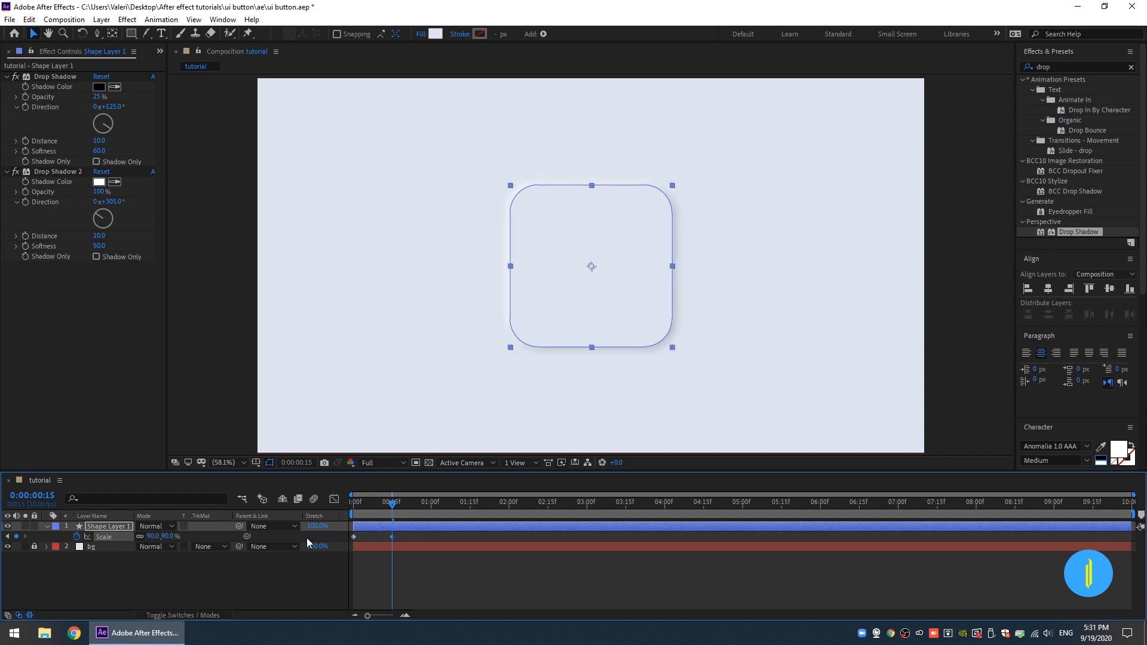
Step: Add a Scale keyframe of 100% to the rounded square's layer at 0:00:01:00
{"action": "left_click_drag", "start_coordinate": [399, 504], "coordinate": [431, 536]}
{"action": "left_click", "coordinate": [153, 535]}
{"action": "type", "text": "100"}
{"action": "key", "text": "Return"}
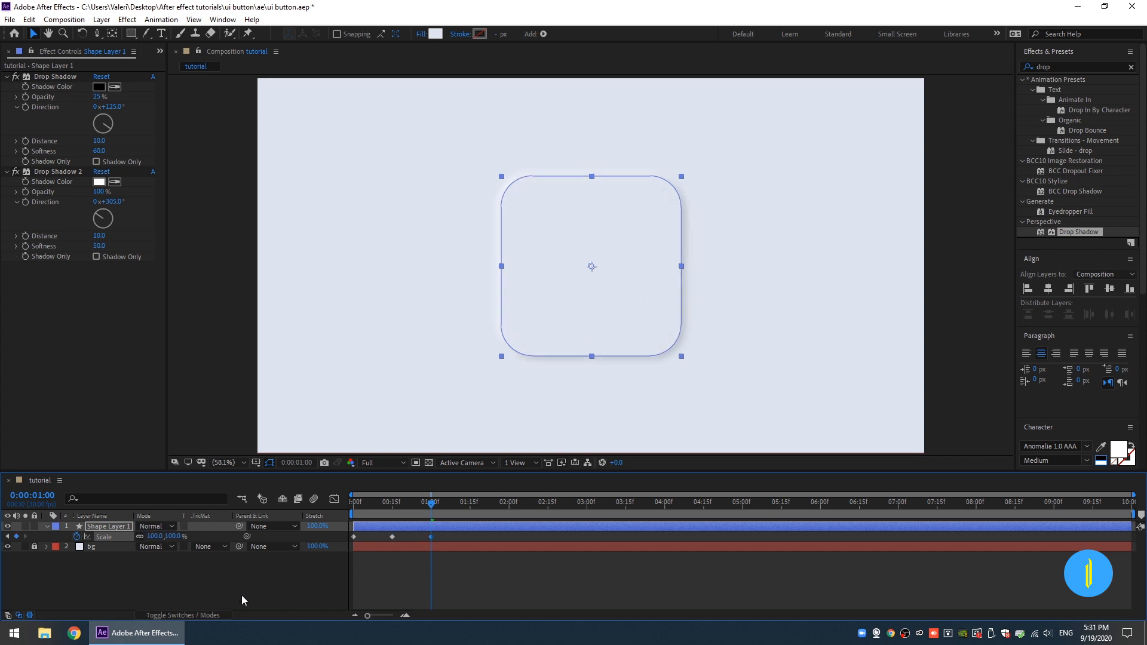
Step: Apply Easy Ease to all three Scale keyframes and display their speed graph fitted around the first second
{"action": "left_click_drag", "start_coordinate": [442, 532], "coordinate": [331, 554]}
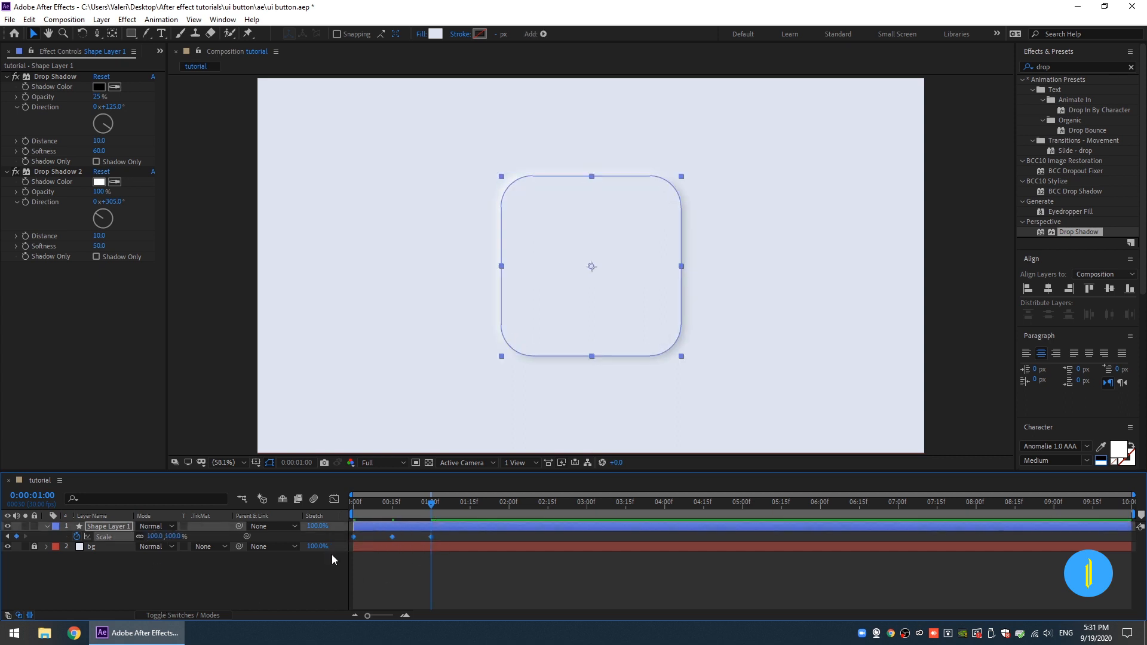
{"action": "key", "text": "F9"}
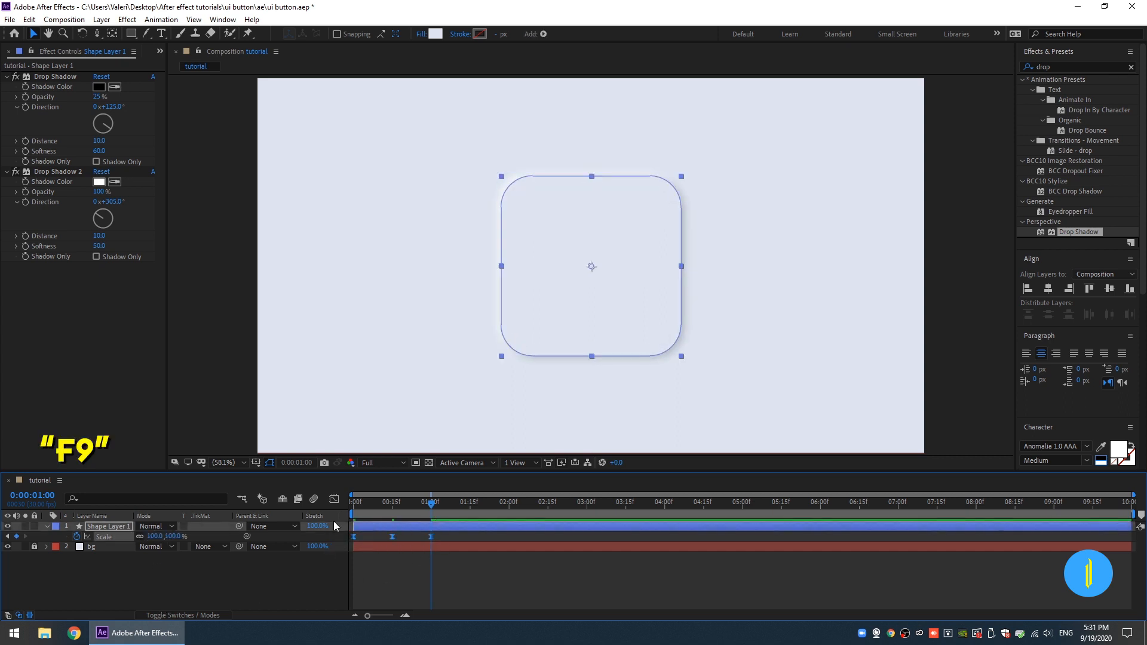
{"action": "left_click", "coordinate": [333, 498]}
{"action": "right_click", "coordinate": [493, 552]}
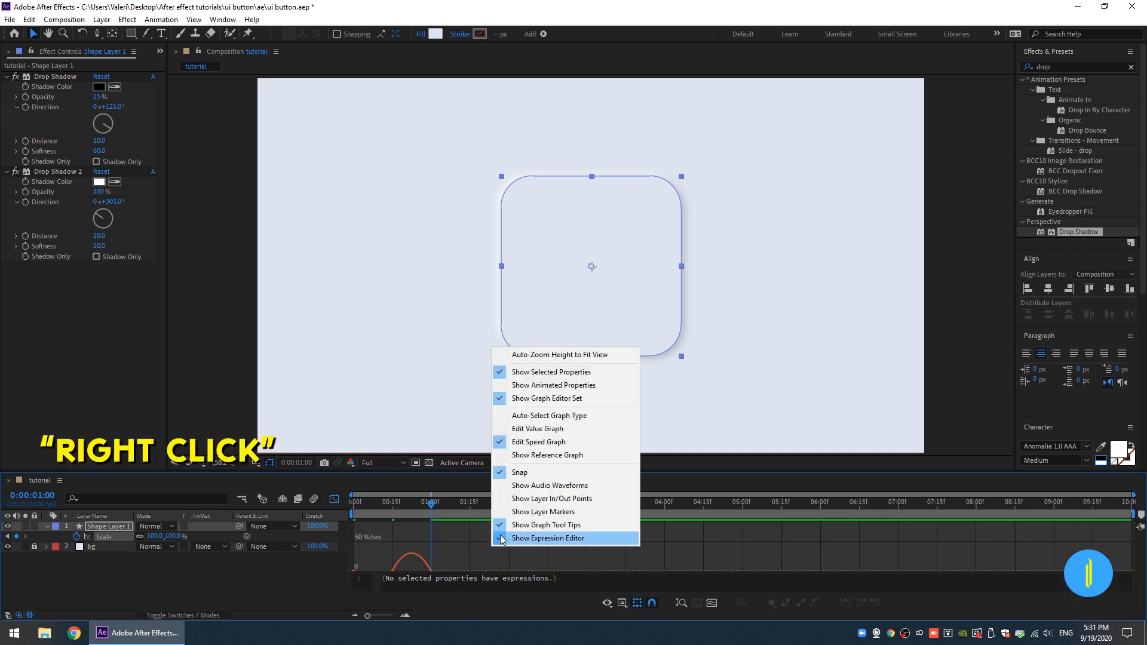
{"action": "left_click", "coordinate": [523, 442]}
{"action": "left_click", "coordinate": [711, 604]}
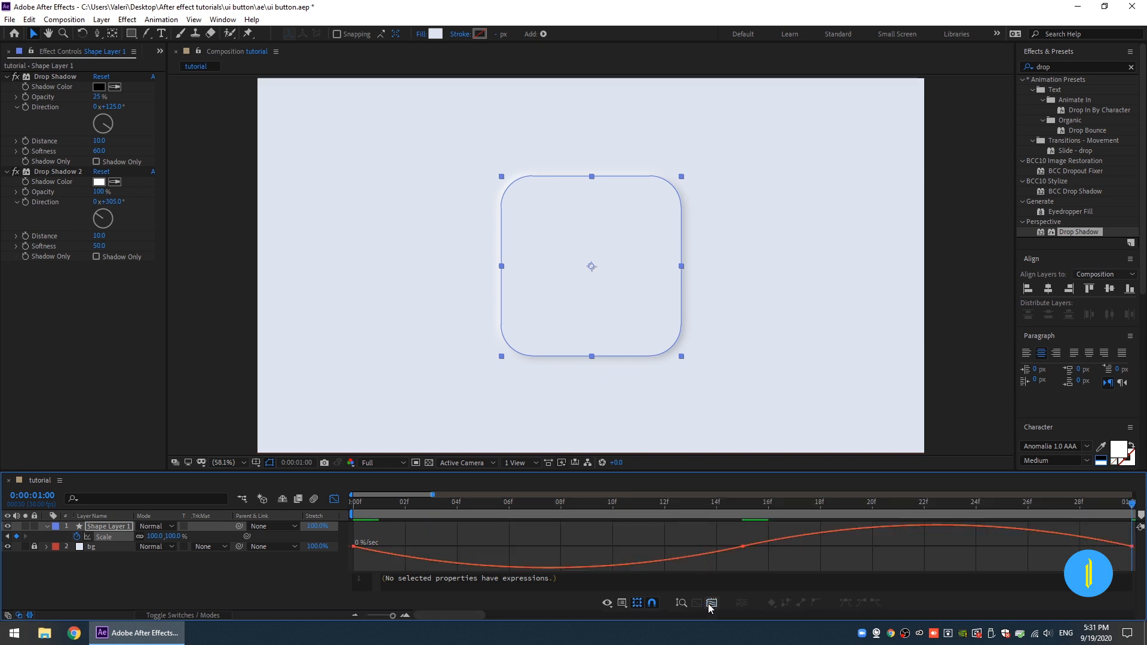
{"action": "left_click_drag", "start_coordinate": [375, 616], "coordinate": [385, 618]}
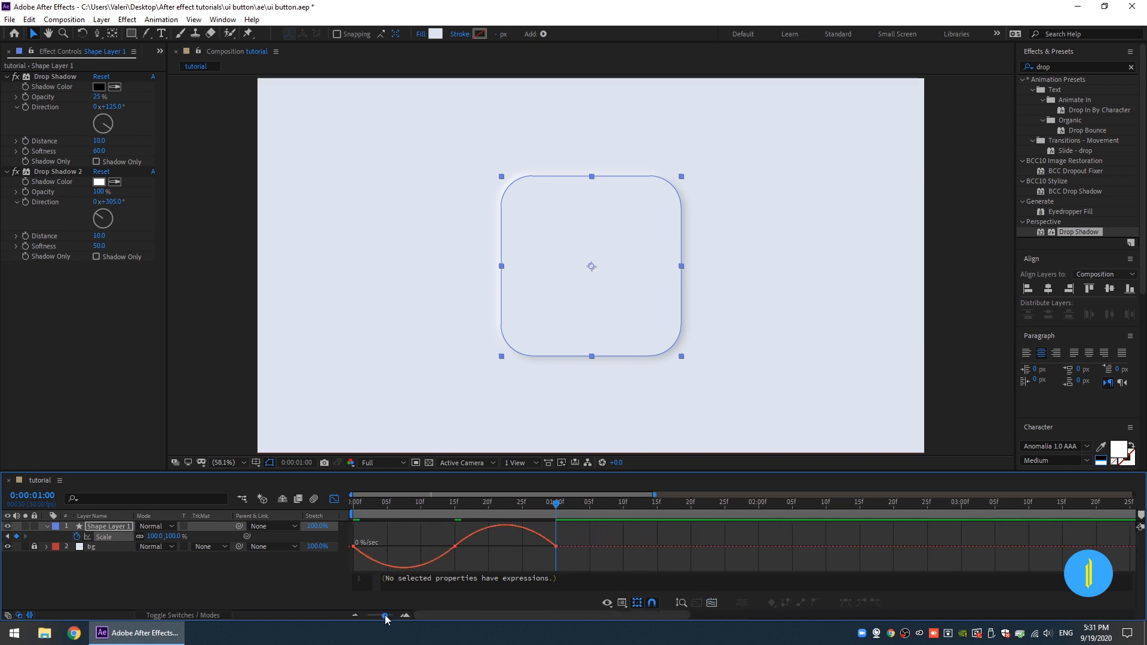
Step: Reshape the Scale speed curve by lengthening the first keyframe's outgoing handle and the last keyframe's incoming handle
{"action": "left_click", "coordinate": [368, 549]}
{"action": "left_click_drag", "start_coordinate": [370, 545], "coordinate": [399, 547]}
{"action": "left_click", "coordinate": [564, 539]}
{"action": "left_click", "coordinate": [556, 546]}
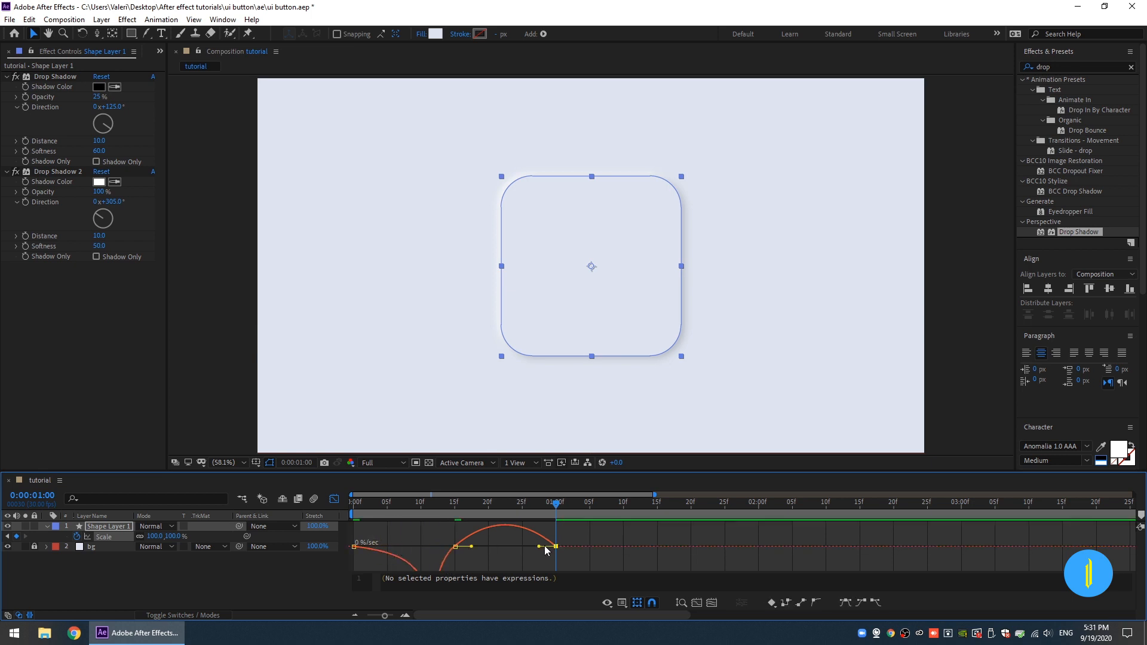
{"action": "left_click_drag", "start_coordinate": [541, 546], "coordinate": [504, 547]}
Step: Preview the eased scale animation and return the timeline to the collapsed layer view
{"action": "key", "text": "space"}
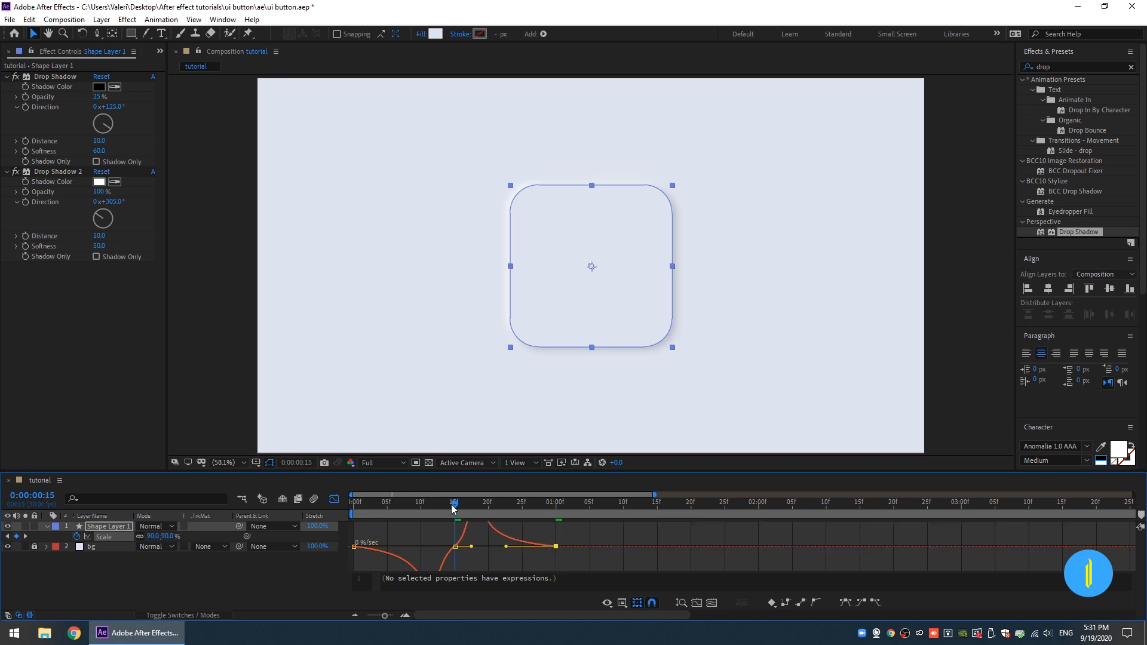
{"action": "left_click", "coordinate": [257, 574]}
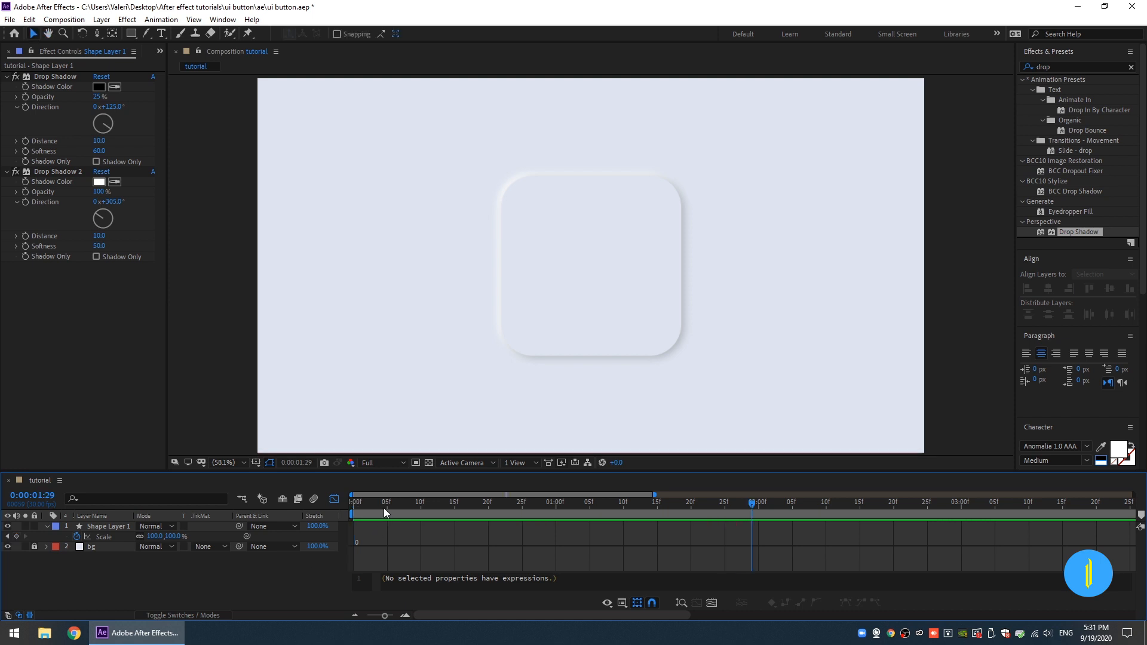
{"action": "left_click", "coordinate": [334, 498]}
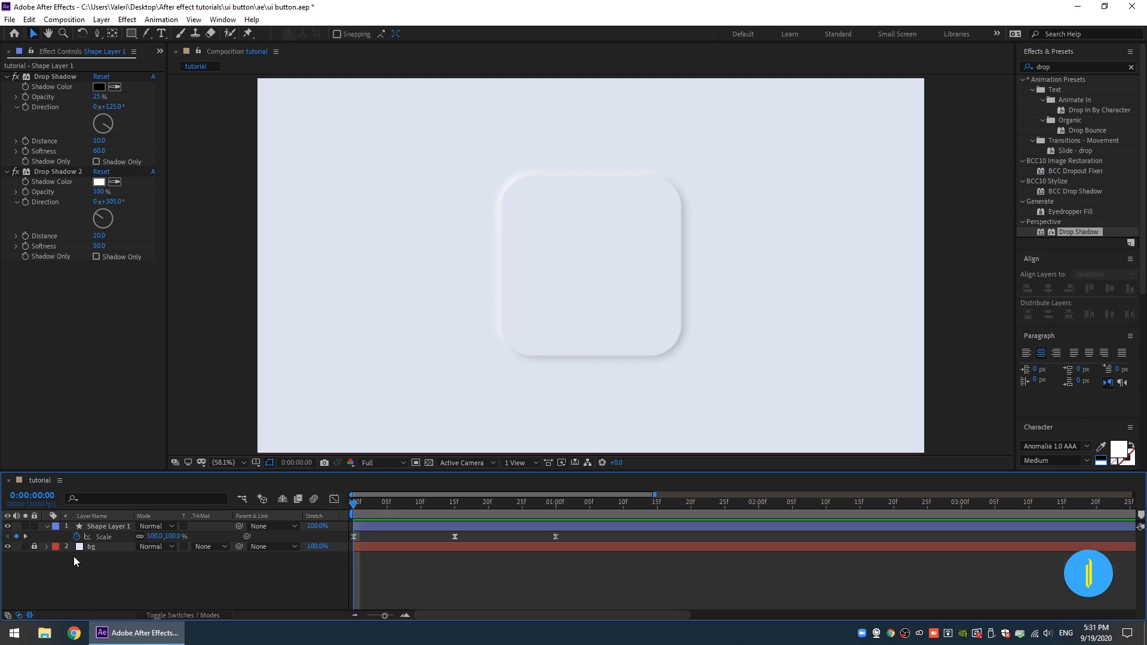
{"action": "left_click", "coordinate": [47, 527]}
{"action": "left_click", "coordinate": [104, 580]}
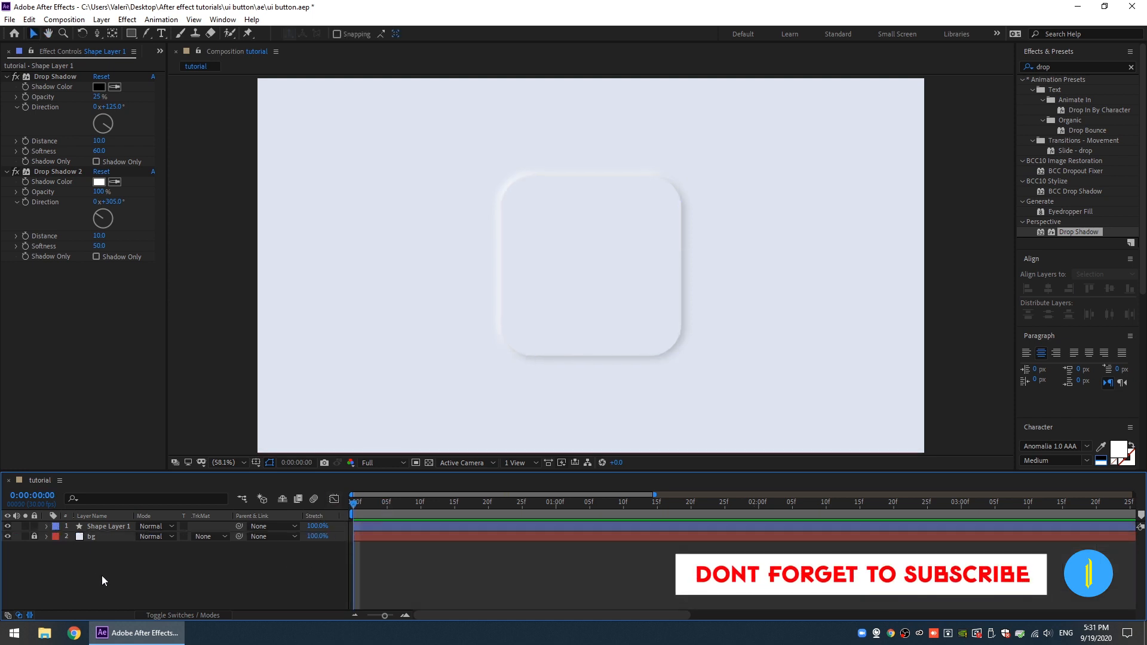
Step: Add a text layer reading "ae" on the button and enlarge it to 231 px
{"action": "left_click", "coordinate": [162, 34]}
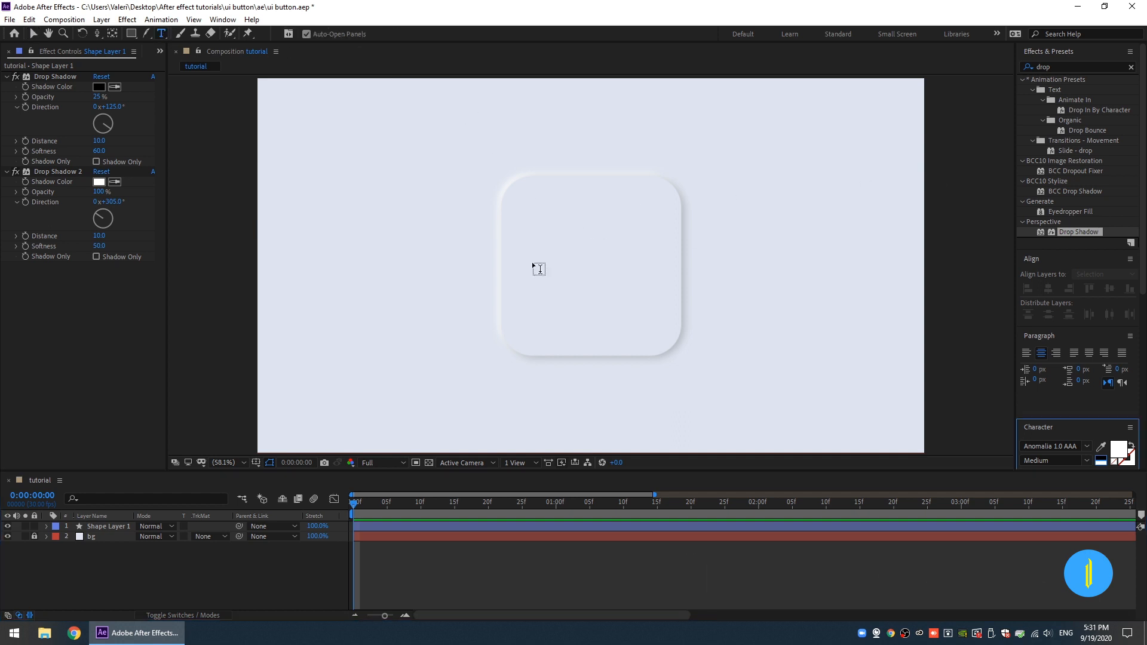
{"action": "left_click", "coordinate": [575, 279]}
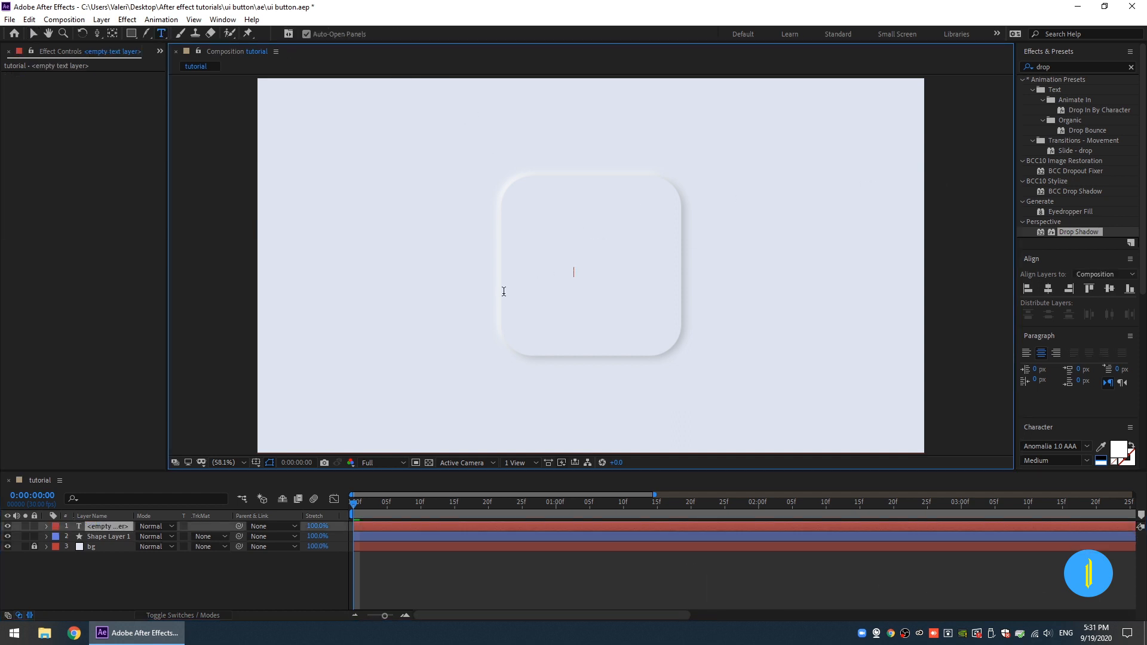
{"action": "type", "text": "ae"}
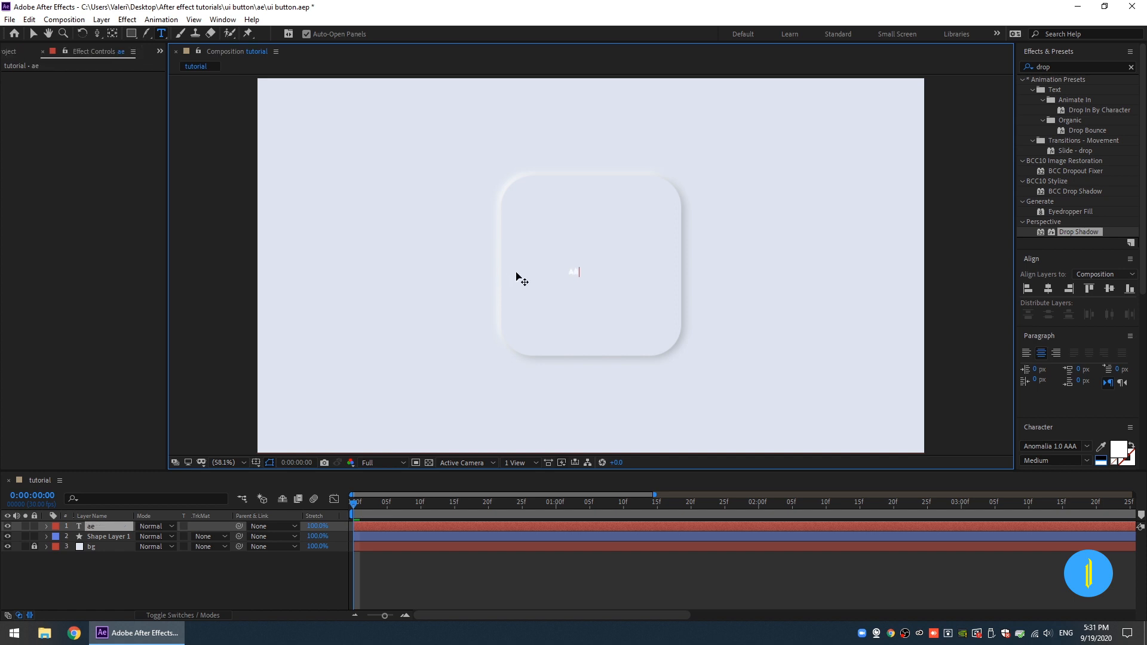
{"action": "double_click", "coordinate": [575, 271]}
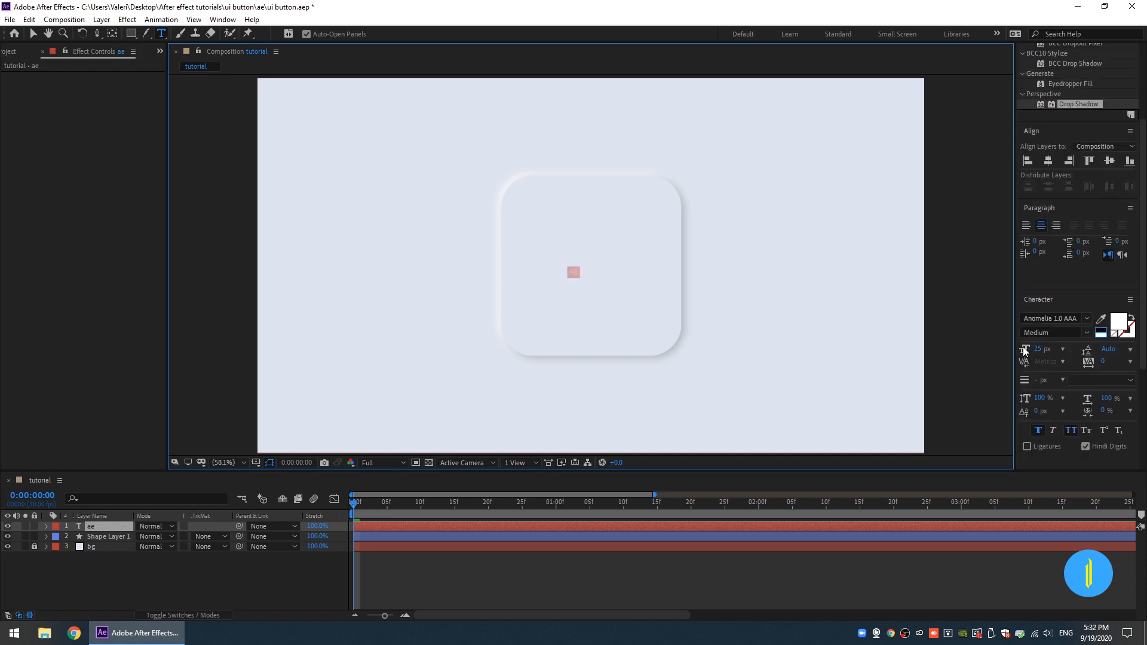
{"action": "left_click_drag", "start_coordinate": [1038, 350], "coordinate": [1090, 363]}
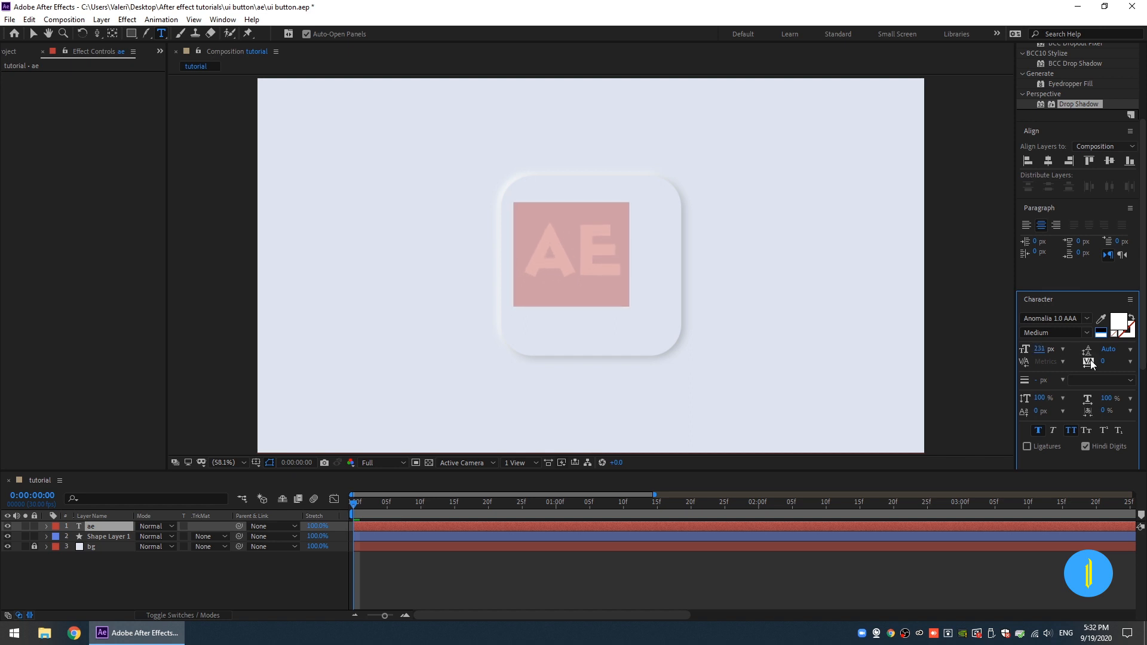
Step: Turn off All Caps for the text and set its font to Source Code Pro Bold
{"action": "left_click", "coordinate": [1070, 431]}
{"action": "left_click", "coordinate": [1073, 317]}
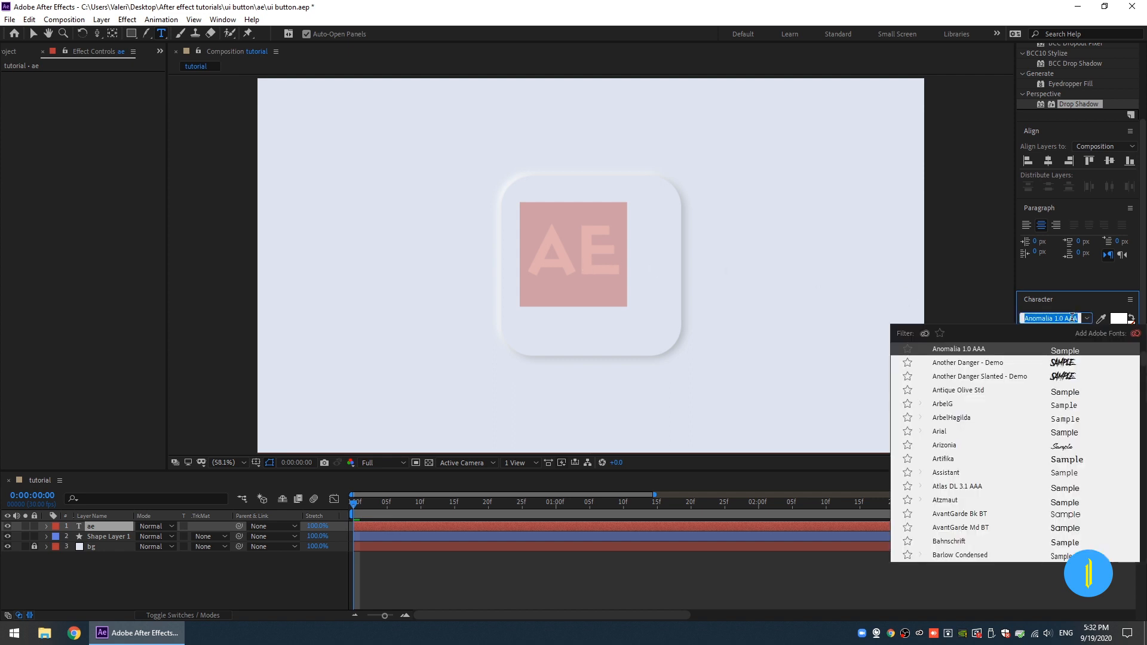
{"action": "type", "text": "source"}
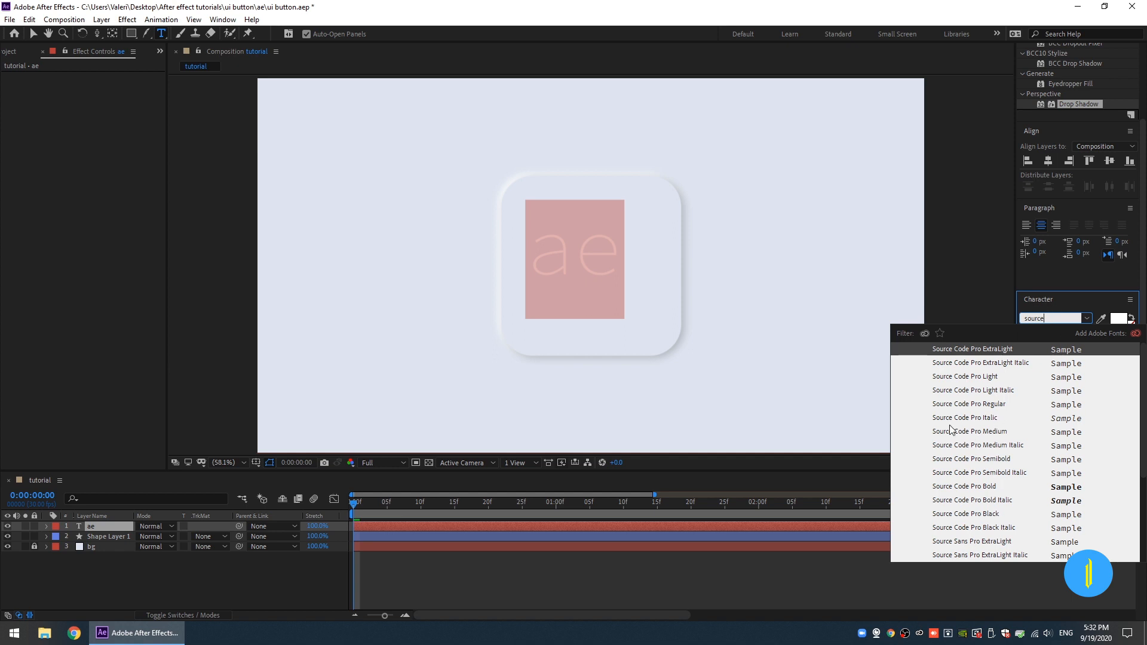
{"action": "left_click", "coordinate": [948, 528]}
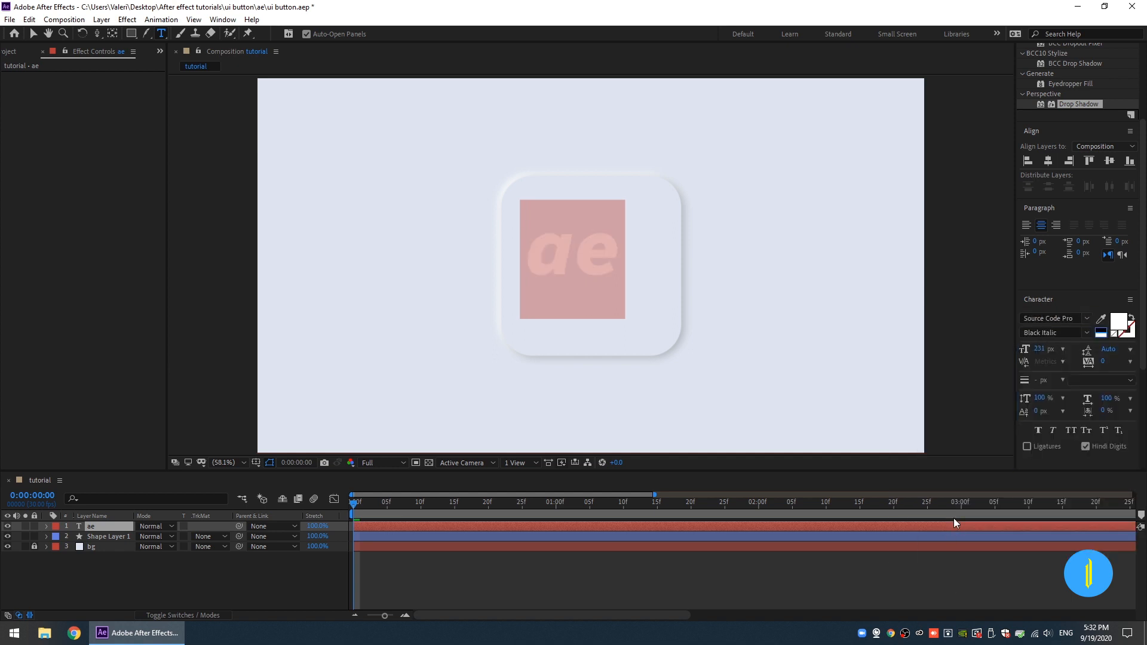
{"action": "left_click", "coordinate": [1084, 335]}
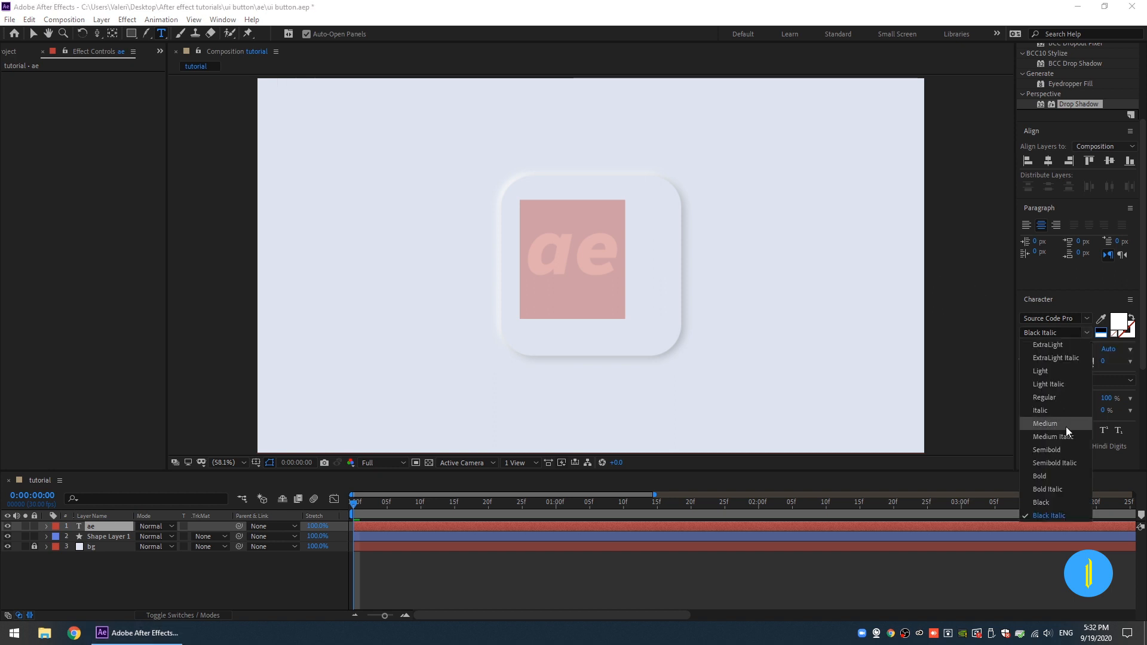
{"action": "left_click", "coordinate": [1039, 476]}
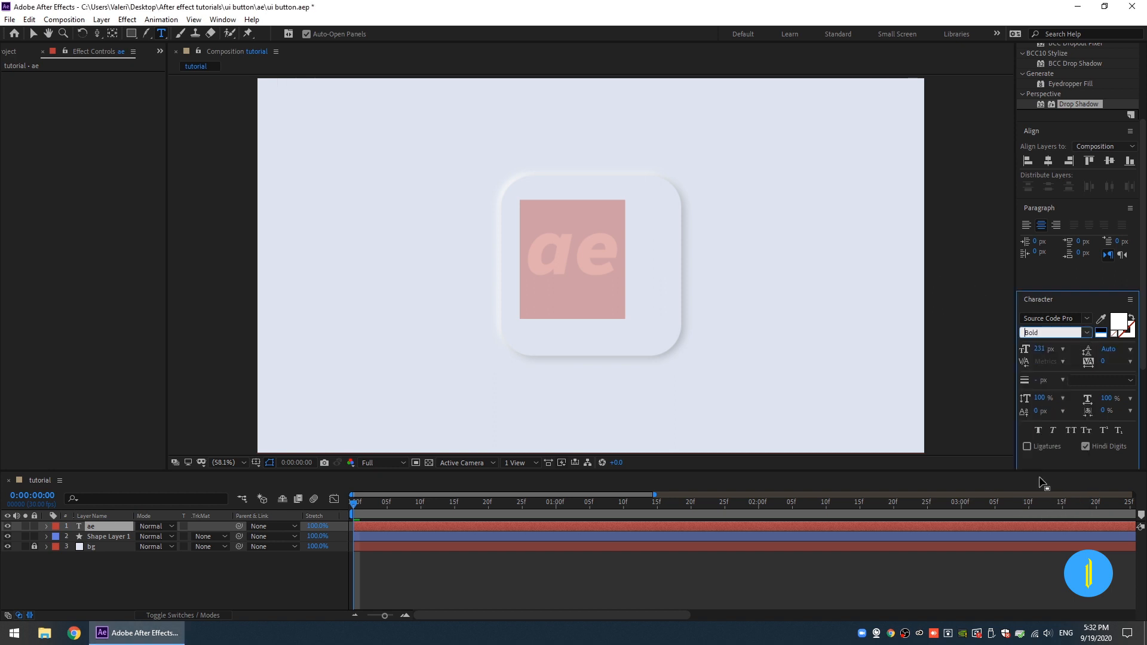
Step: Correct the text to "Ae" and centre it horizontally and vertically in the composition
{"action": "left_click", "coordinate": [572, 262]}
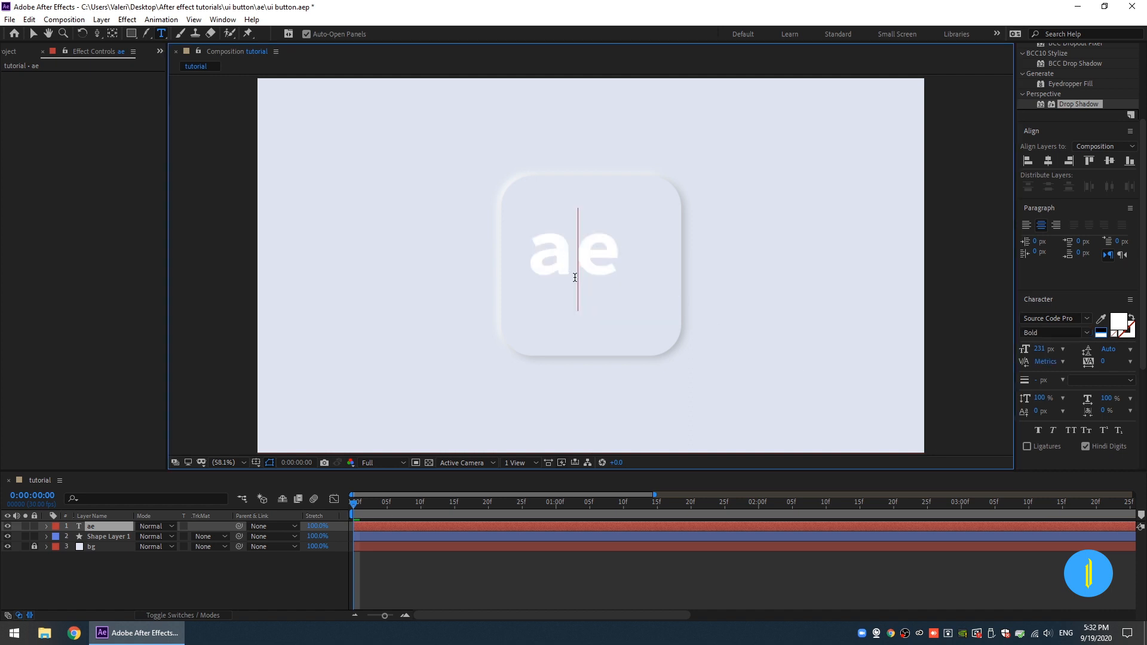
{"action": "key", "text": "BackSpace"}
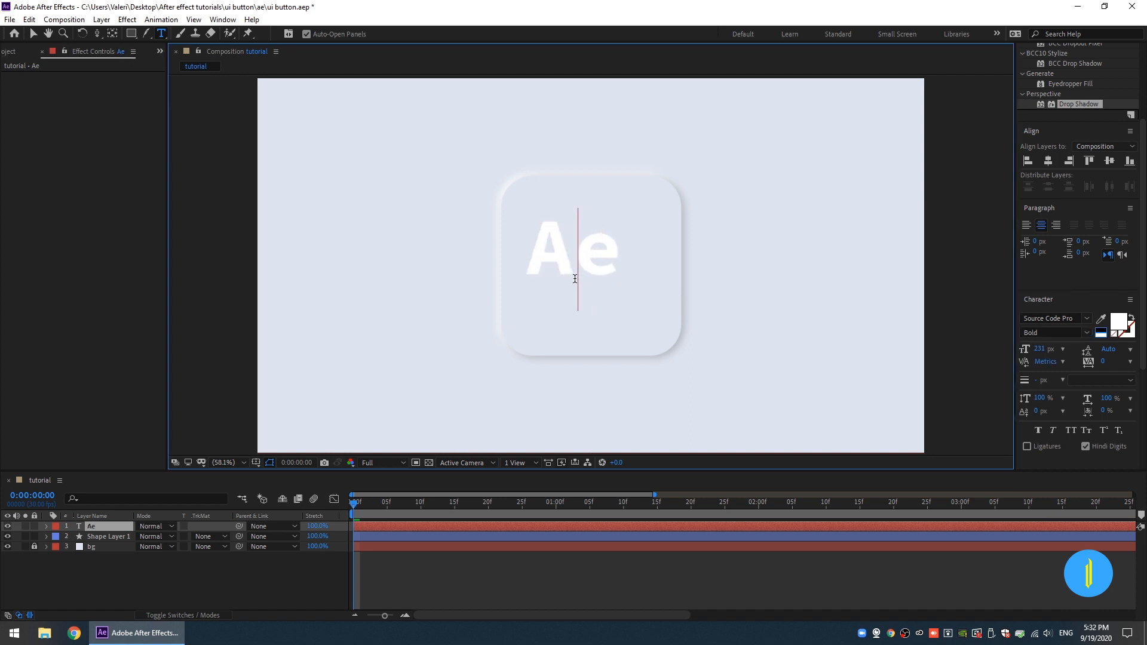
{"action": "left_click", "coordinate": [34, 33]}
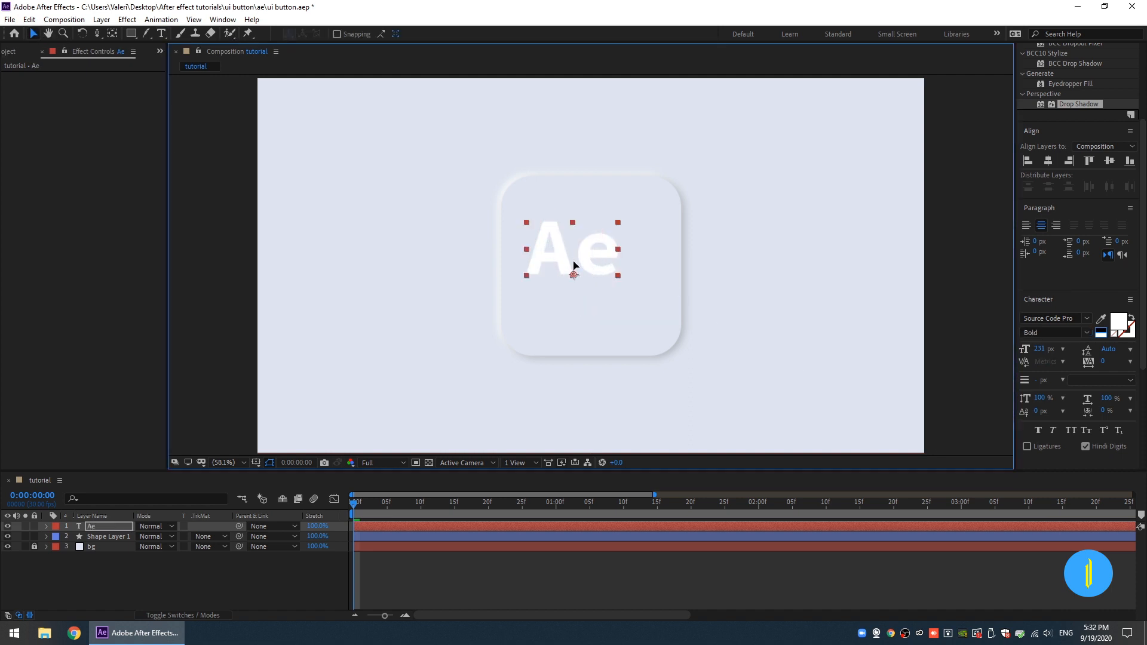
{"action": "left_click_drag", "start_coordinate": [558, 251], "coordinate": [575, 275]}
{"action": "key", "text": "Caps_Lock"}
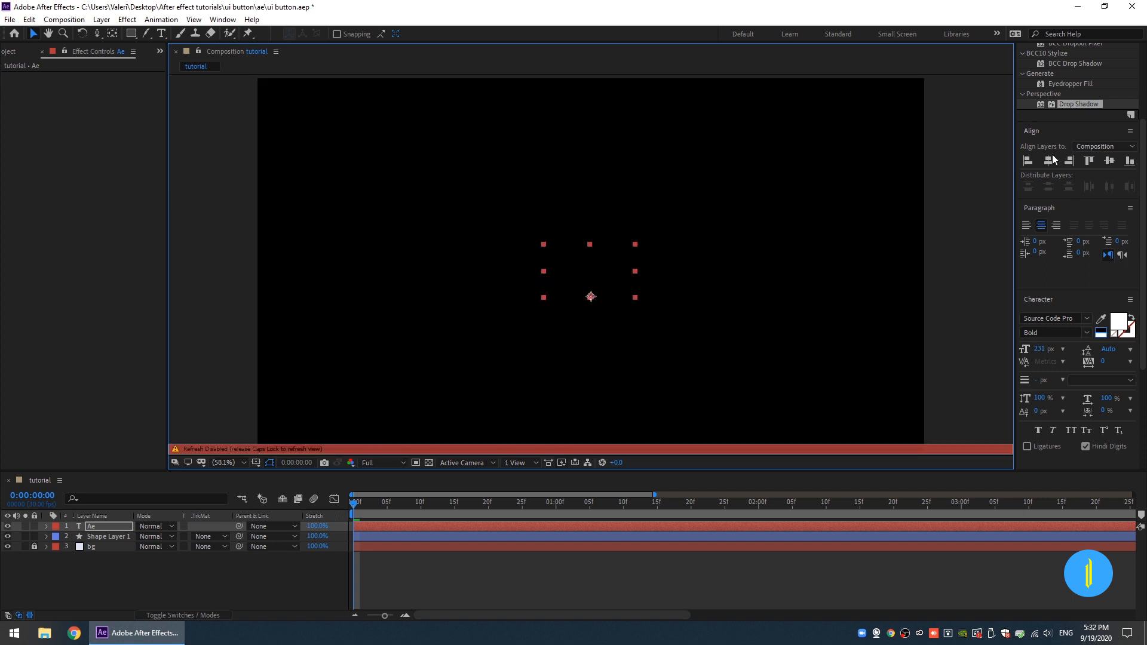
{"action": "key", "text": "Caps_Lock"}
{"action": "left_click", "coordinate": [1049, 160]}
{"action": "left_click", "coordinate": [1109, 161]}
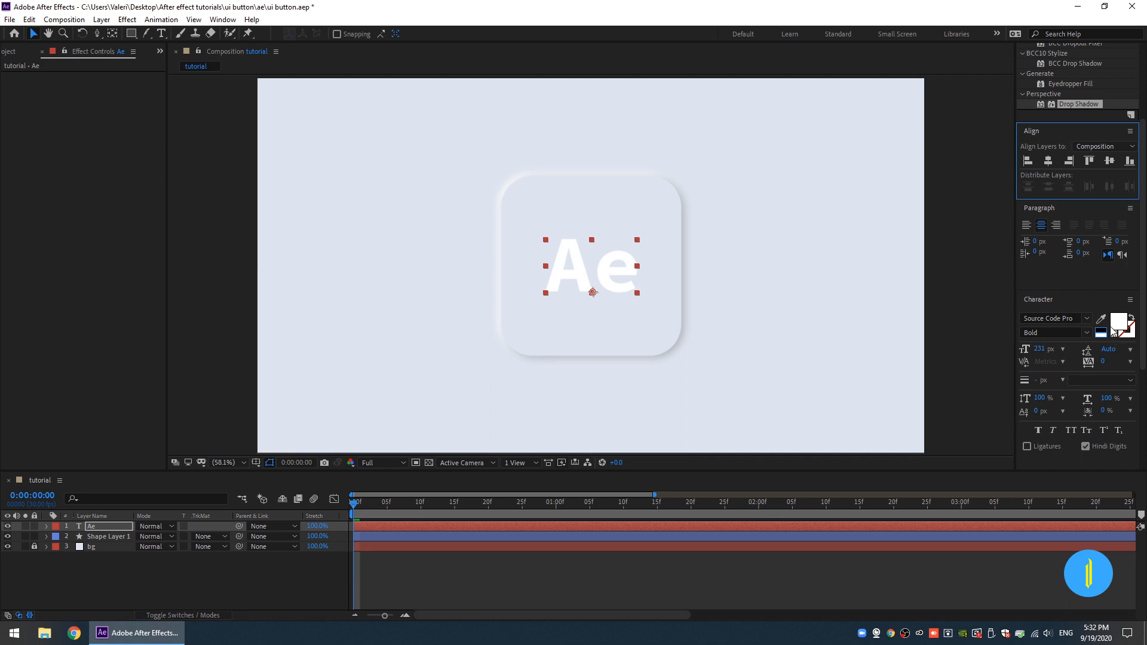
Step: Change the fill colour of the "Ae" text to a bright purple
{"action": "left_click", "coordinate": [1115, 327]}
{"action": "left_click_drag", "start_coordinate": [472, 266], "coordinate": [469, 238]}
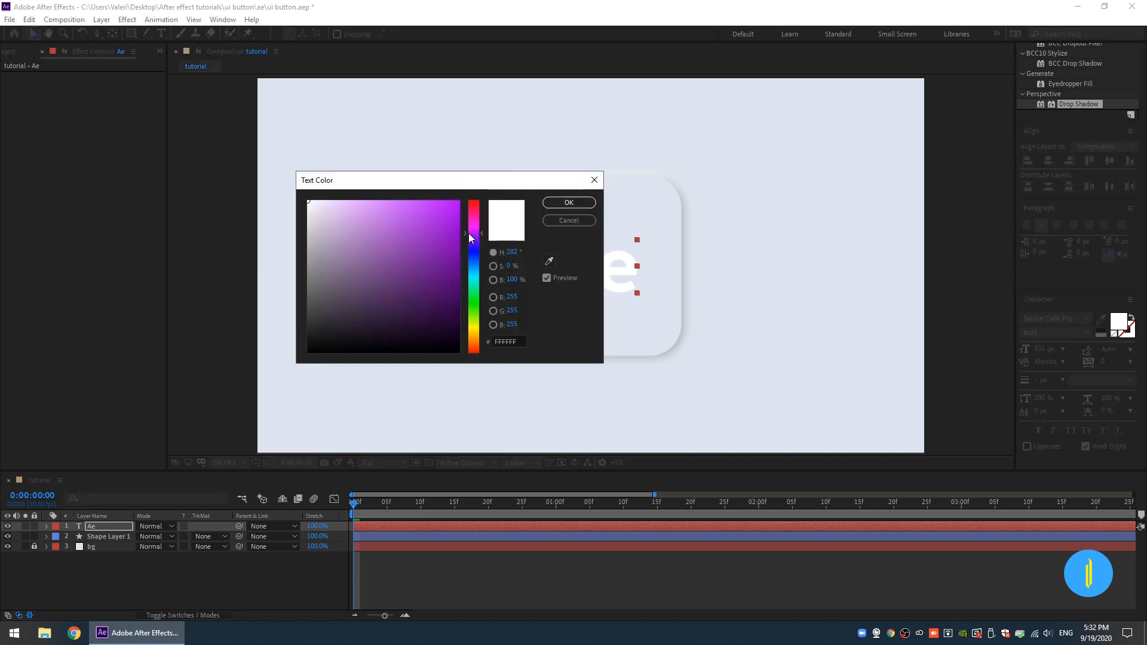
{"action": "left_click", "coordinate": [424, 228]}
{"action": "left_click", "coordinate": [564, 203]}
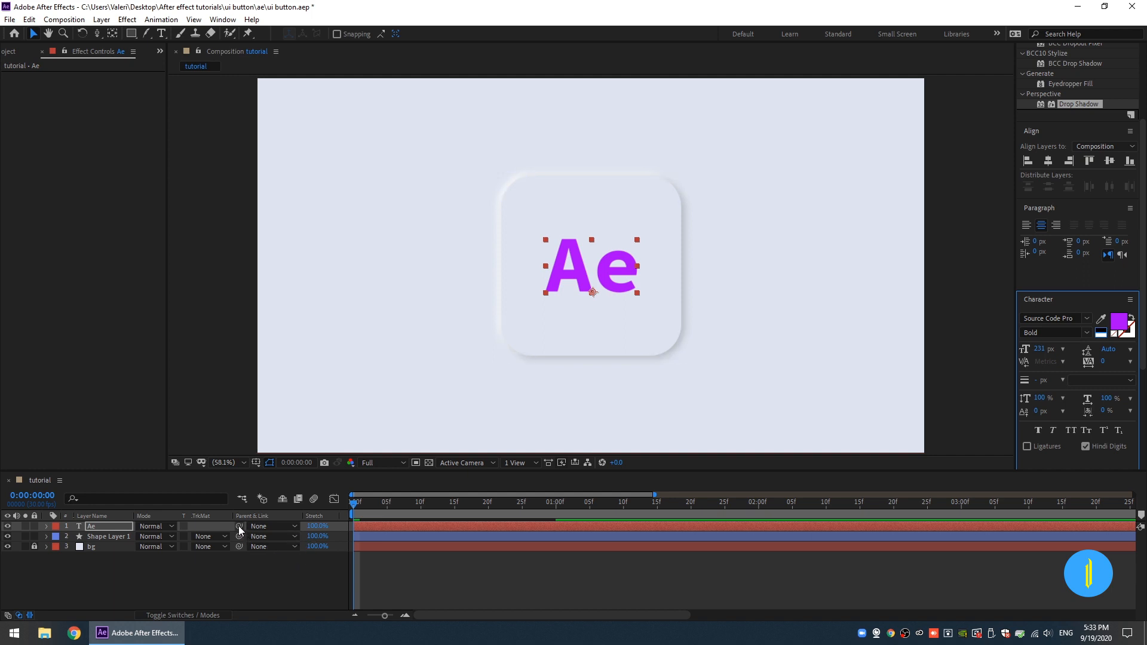
Step: Parent the "Ae" text layer to Shape Layer 1 and preview the combined animation
{"action": "left_click_drag", "start_coordinate": [239, 528], "coordinate": [111, 535]}
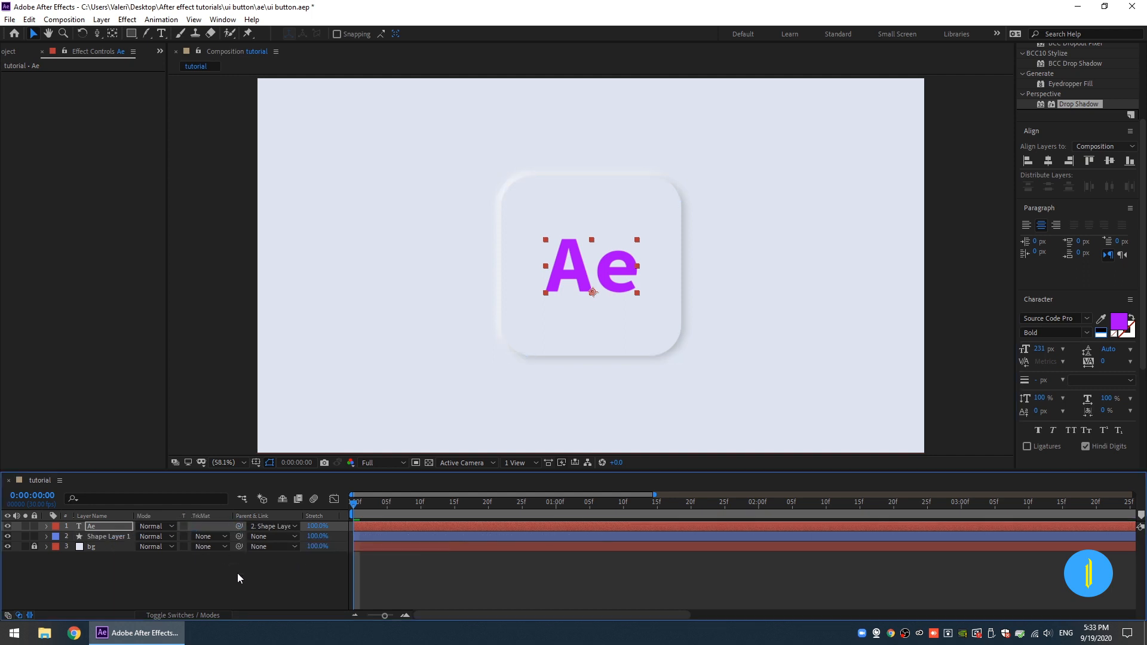
{"action": "key", "text": "space"}
{"action": "key", "text": "space"}
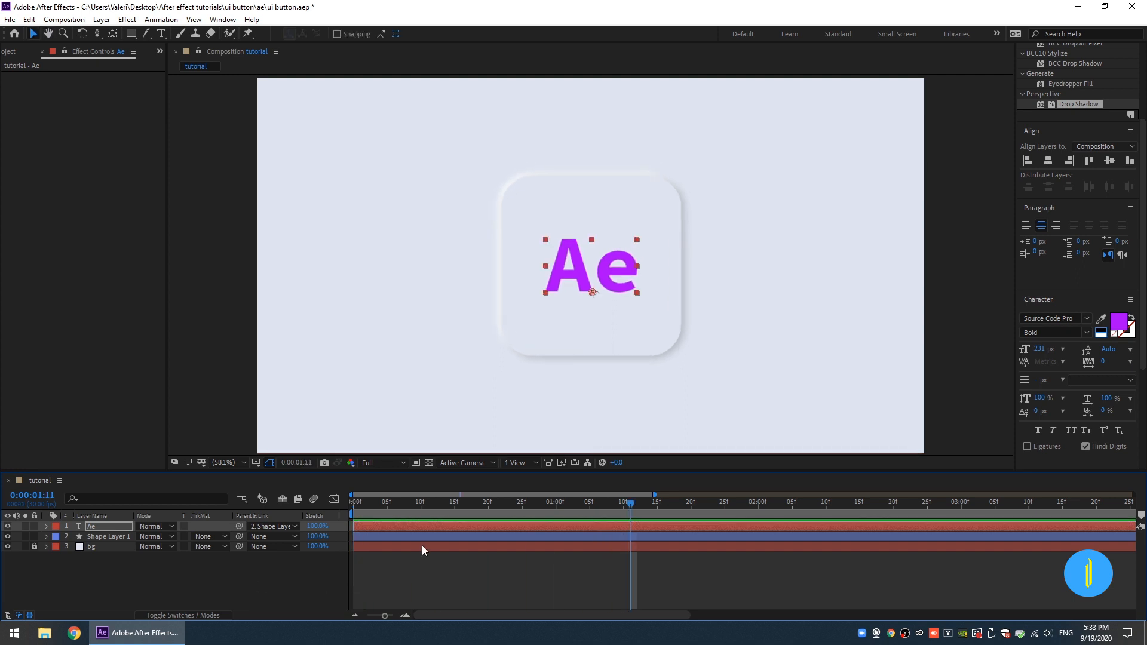
Step: Add Direction keyframes at time 0 to both drop shadows of Shape Layer 1 and reveal the layer's keyframed properties
{"action": "key", "text": "Home"}
{"action": "left_click", "coordinate": [101, 538]}
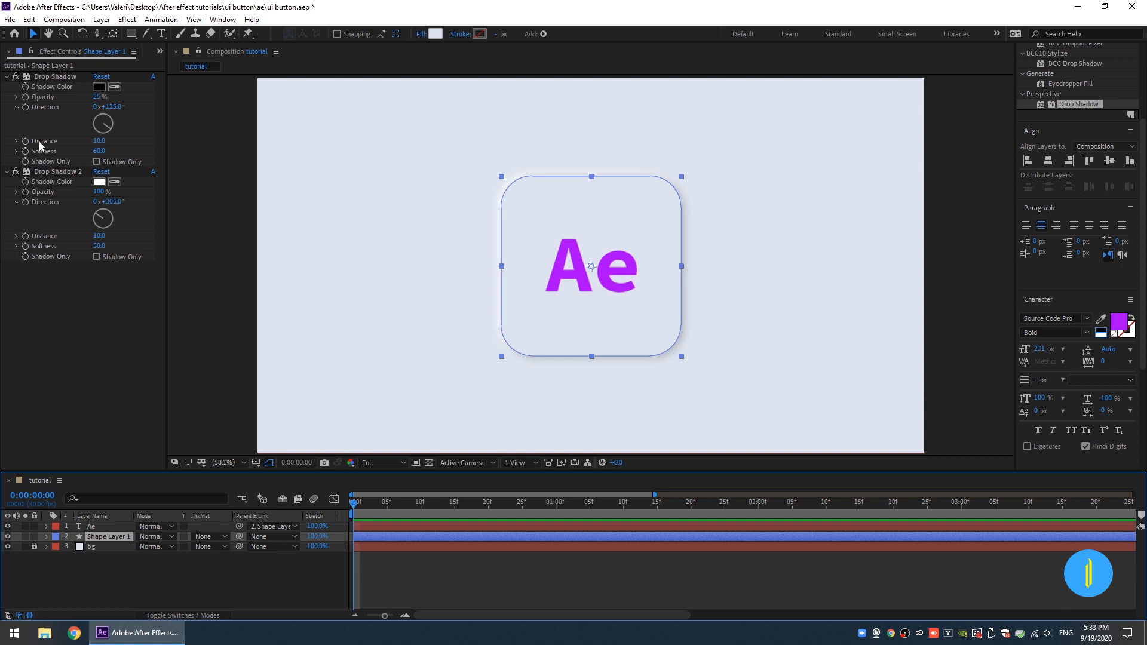
{"action": "left_click", "coordinate": [30, 110]}
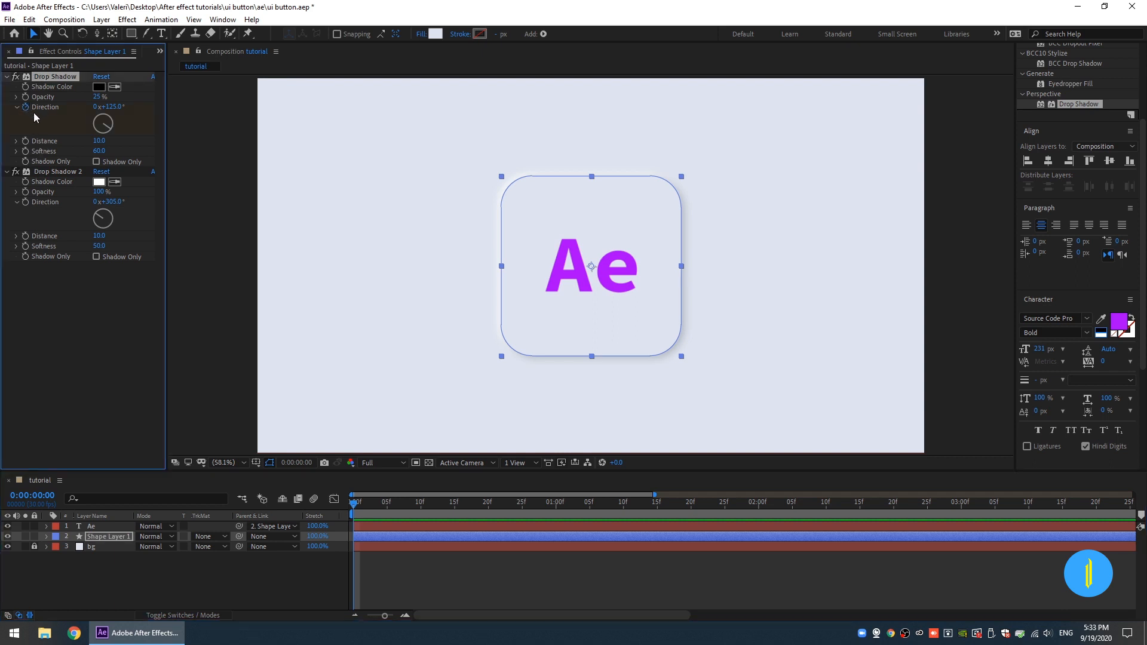
{"action": "left_click", "coordinate": [24, 201]}
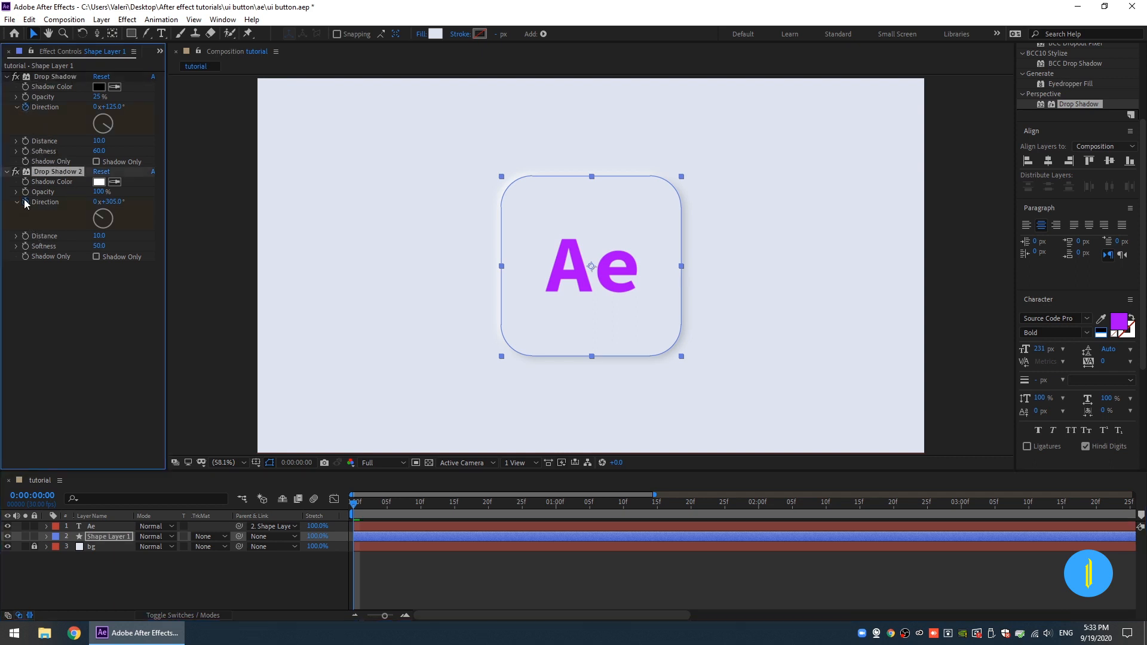
{"action": "key", "text": "u"}
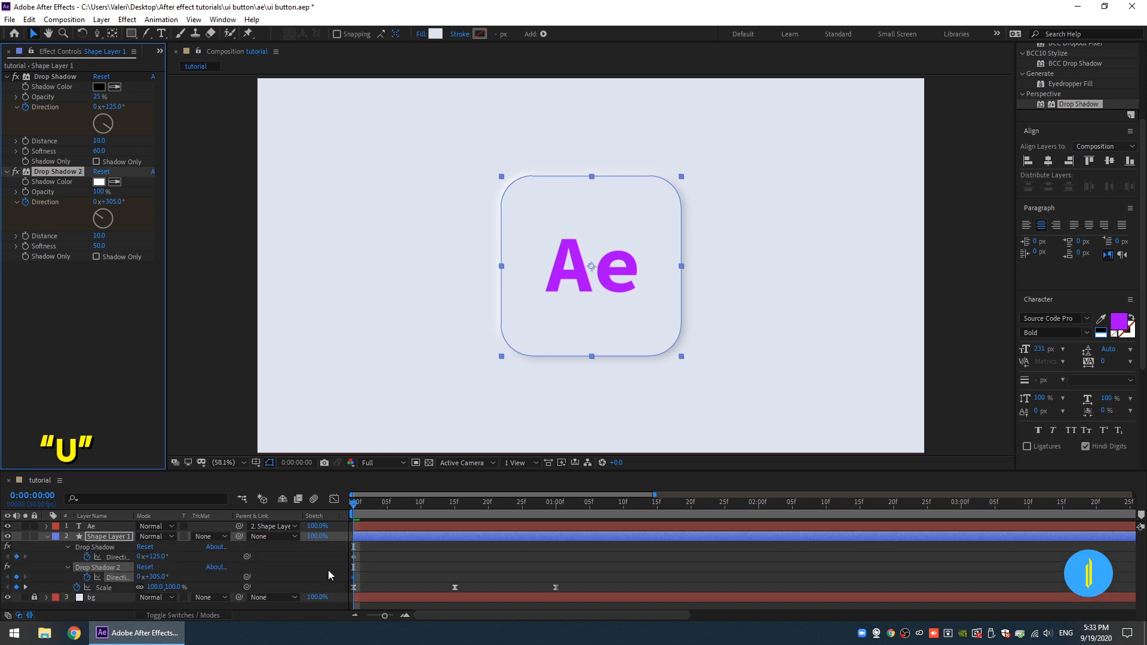
Step: At the 1-second mark, set Direction to 1x+125° on the dark drop shadow and 1x+305° on the white one
{"action": "left_click_drag", "start_coordinate": [356, 507], "coordinate": [555, 551]}
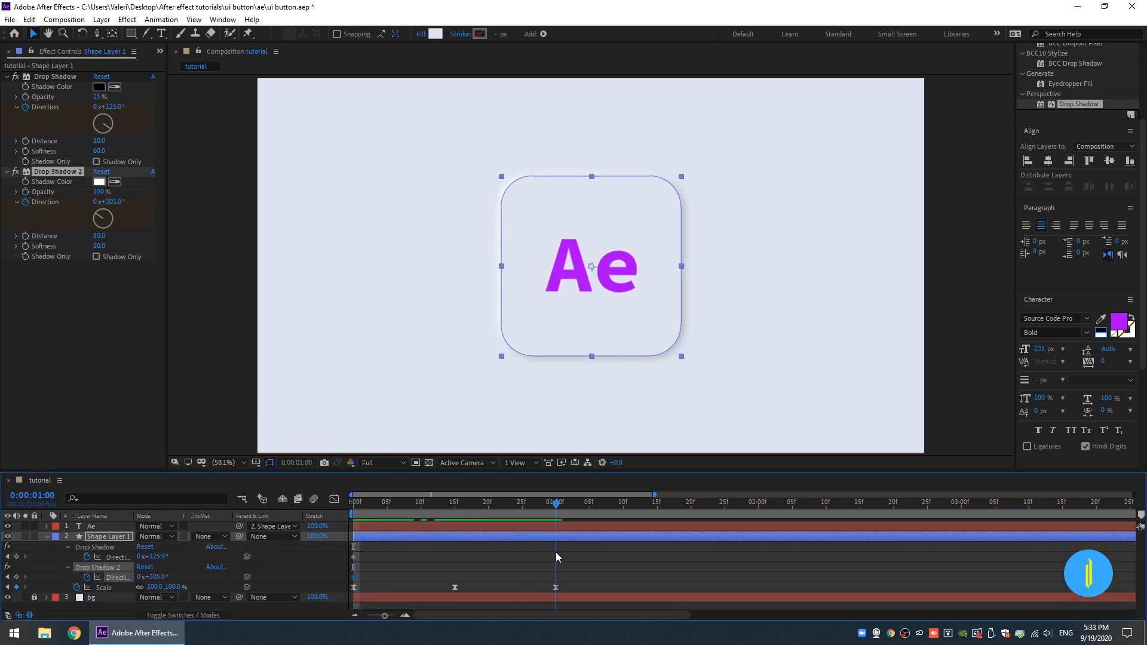
{"action": "left_click", "coordinate": [95, 107]}
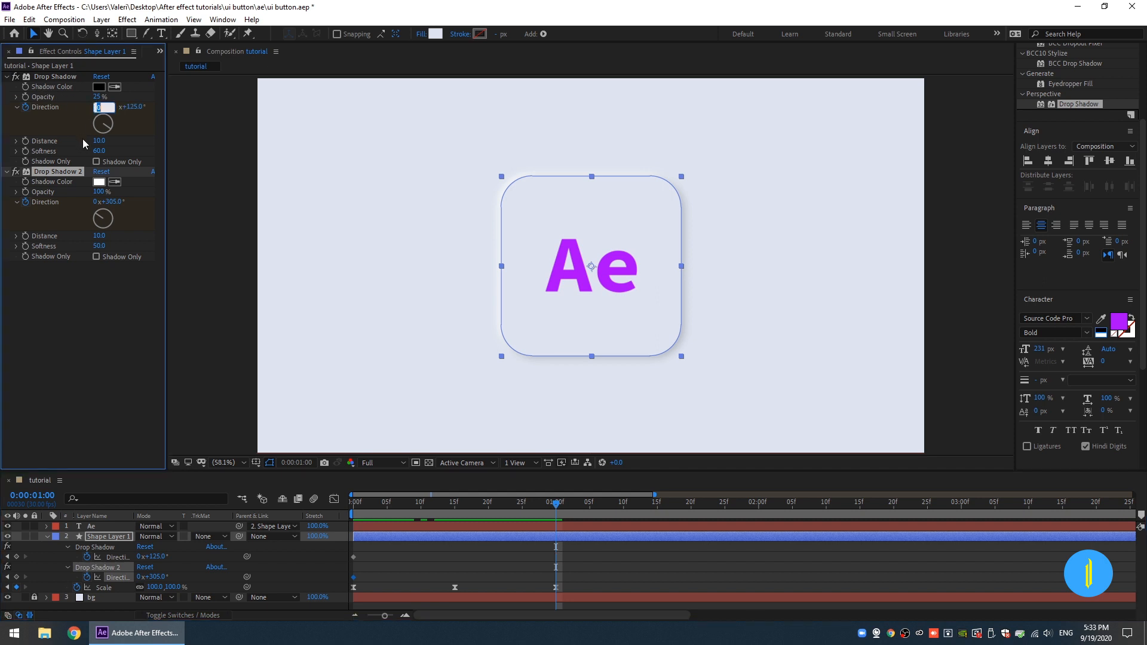
{"action": "key", "text": "Return"}
{"action": "left_click", "coordinate": [95, 201]}
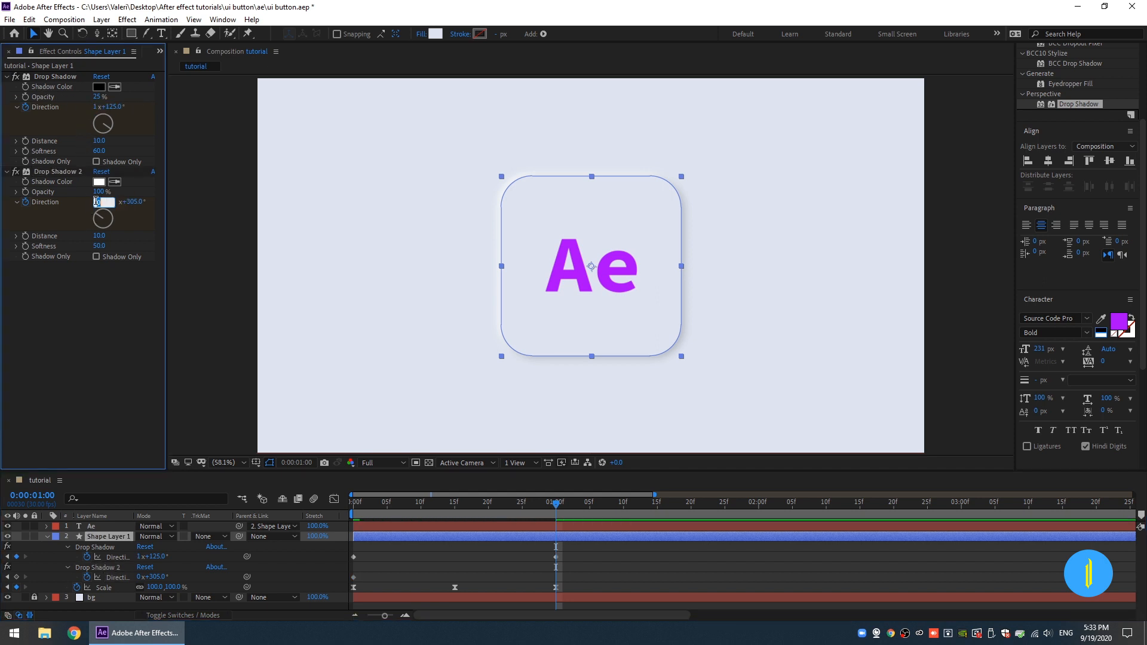
{"action": "type", "text": "1"}
{"action": "key", "text": "Return"}
Step: Apply Easy Ease to all Direction keyframes of both drop shadows, then collapse Shape Layer 1 and enlarge the composition view
{"action": "left_click_drag", "start_coordinate": [555, 505], "coordinate": [320, 500]}
{"action": "left_click_drag", "start_coordinate": [569, 544], "coordinate": [336, 580]}
{"action": "key", "text": "F9"}
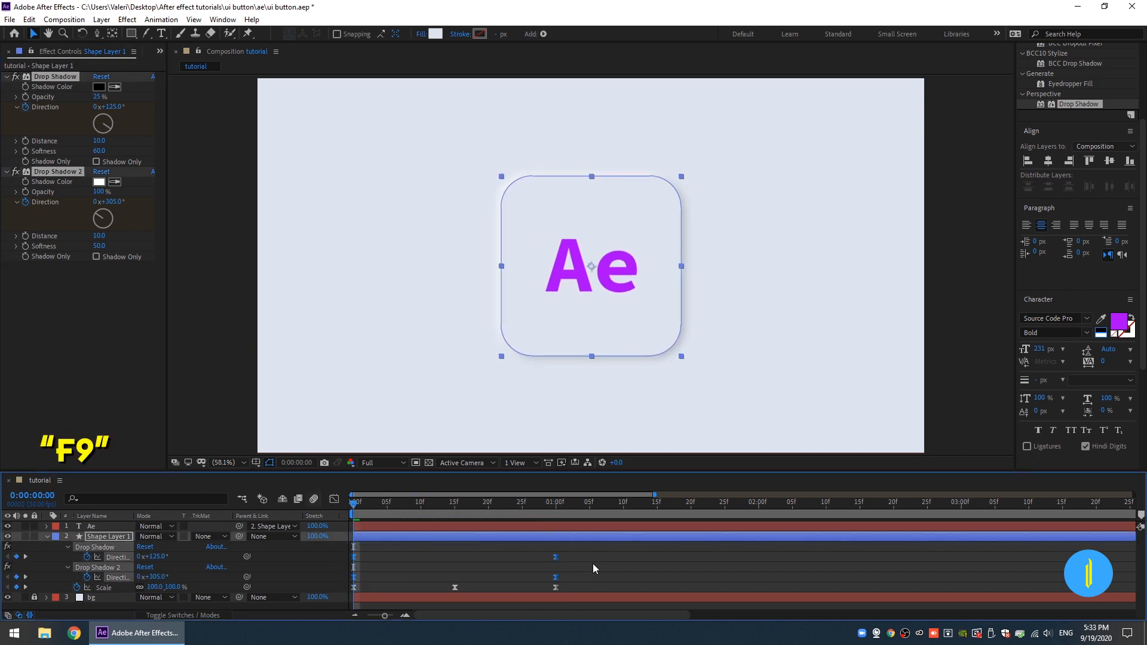
{"action": "left_click", "coordinate": [47, 536]}
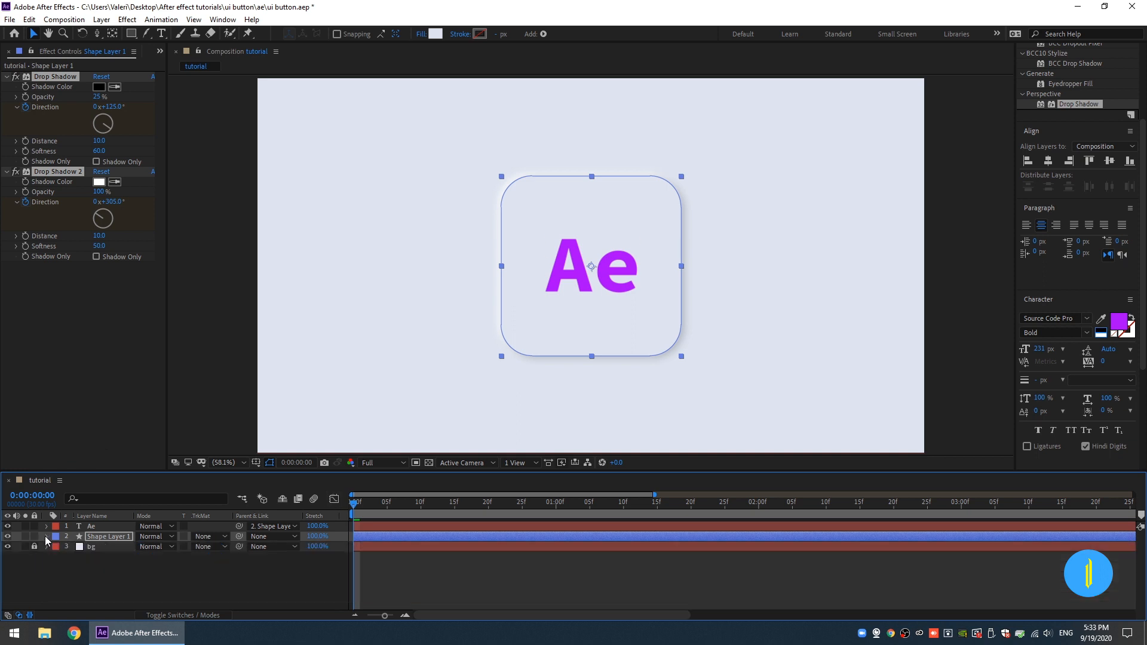
{"action": "left_click", "coordinate": [73, 571]}
{"action": "left_click_drag", "start_coordinate": [114, 472], "coordinate": [113, 508]}
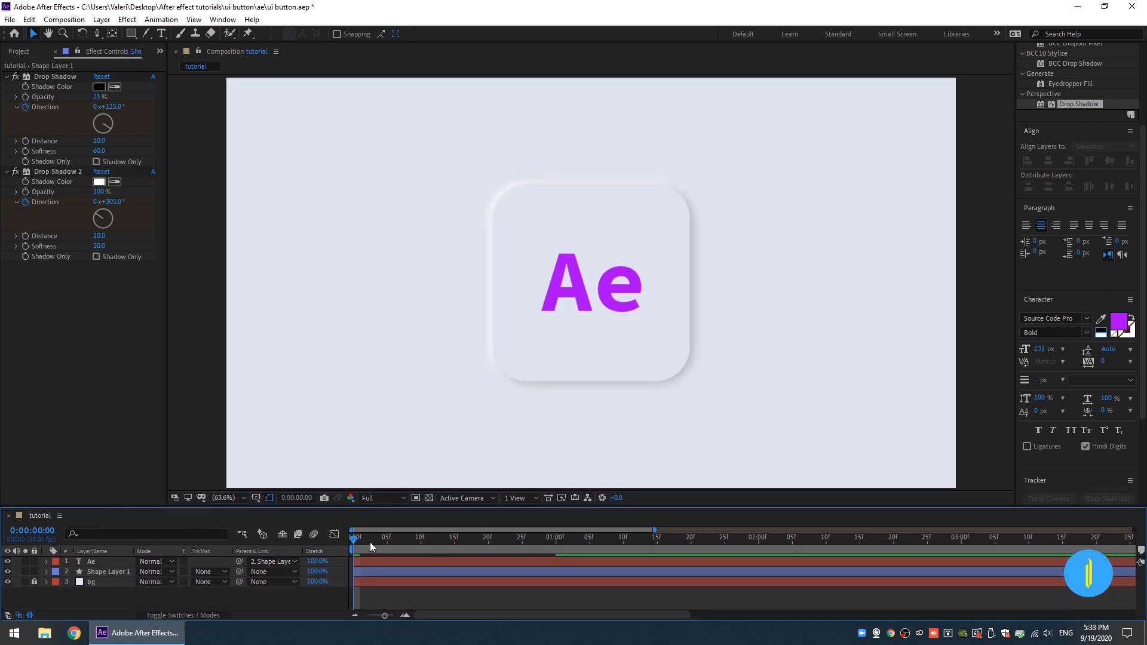
Step: End the work area at the 1-second mark and preview the button animation
{"action": "left_click_drag", "start_coordinate": [370, 542], "coordinate": [555, 553]}
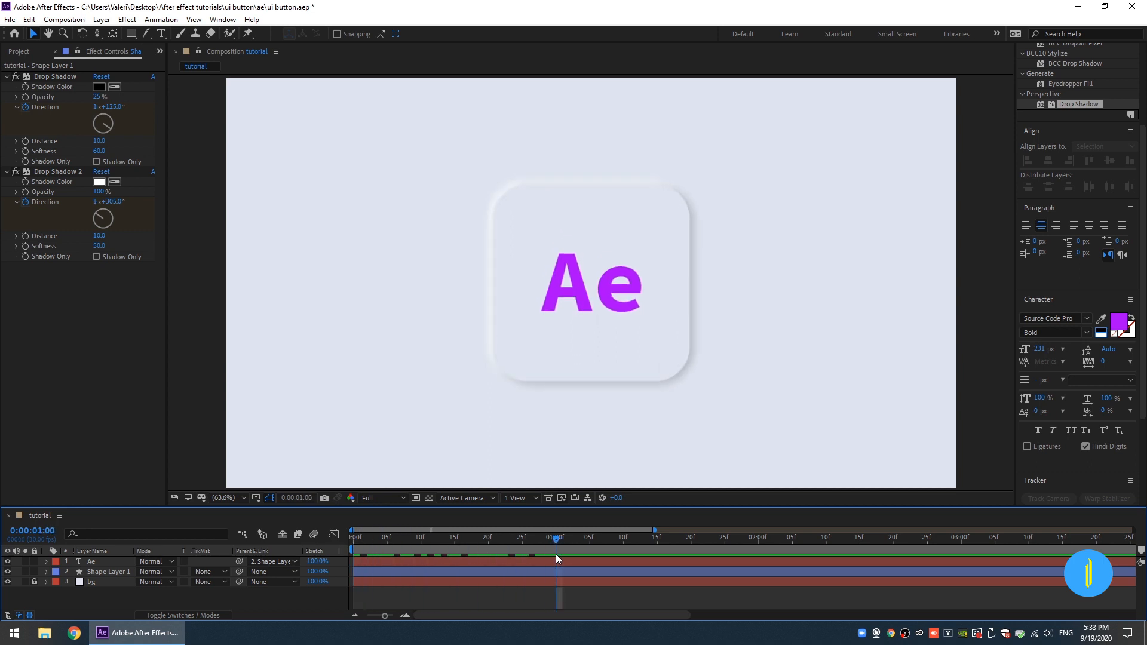
{"action": "key", "text": "n"}
{"action": "key", "text": "space"}
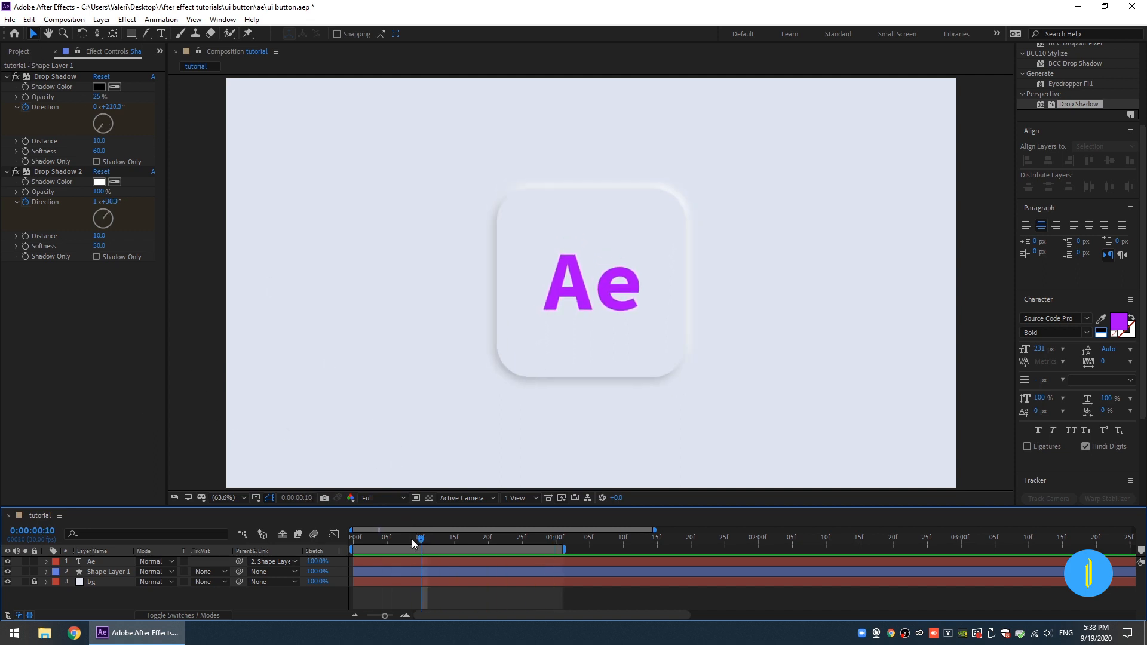
Step: Pre-compose the Ae text layer and Shape Layer 1 into a new composition named "button 1"
{"action": "left_click", "coordinate": [19, 52]}
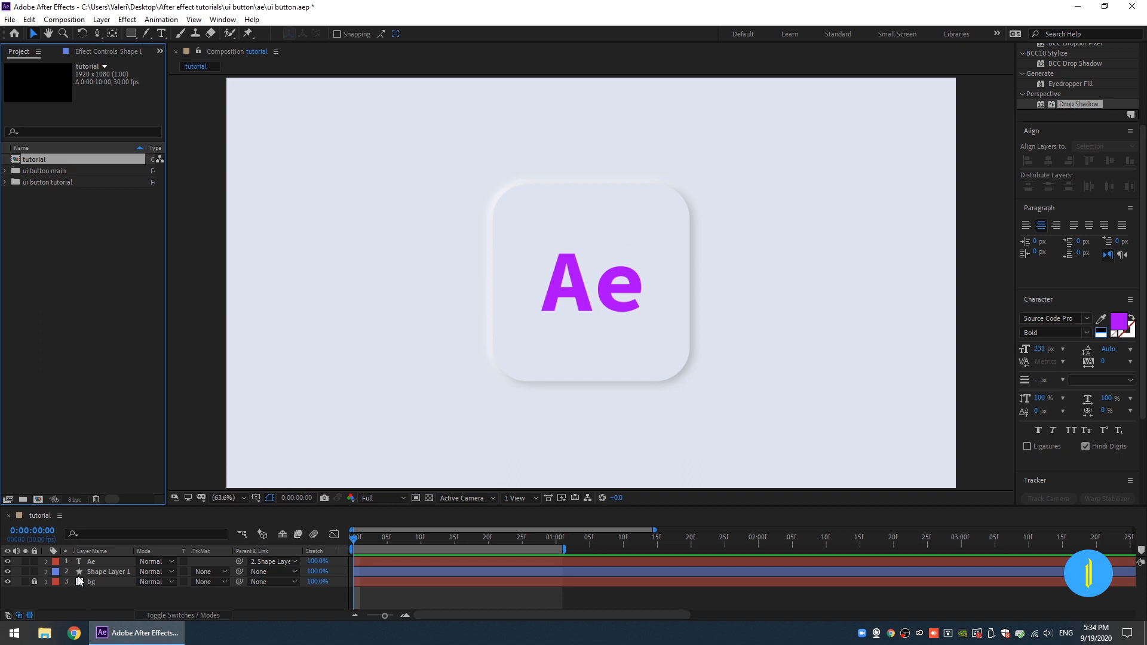
{"action": "left_click", "coordinate": [89, 562]}
{"action": "left_click", "coordinate": [98, 571], "text": "shift"}
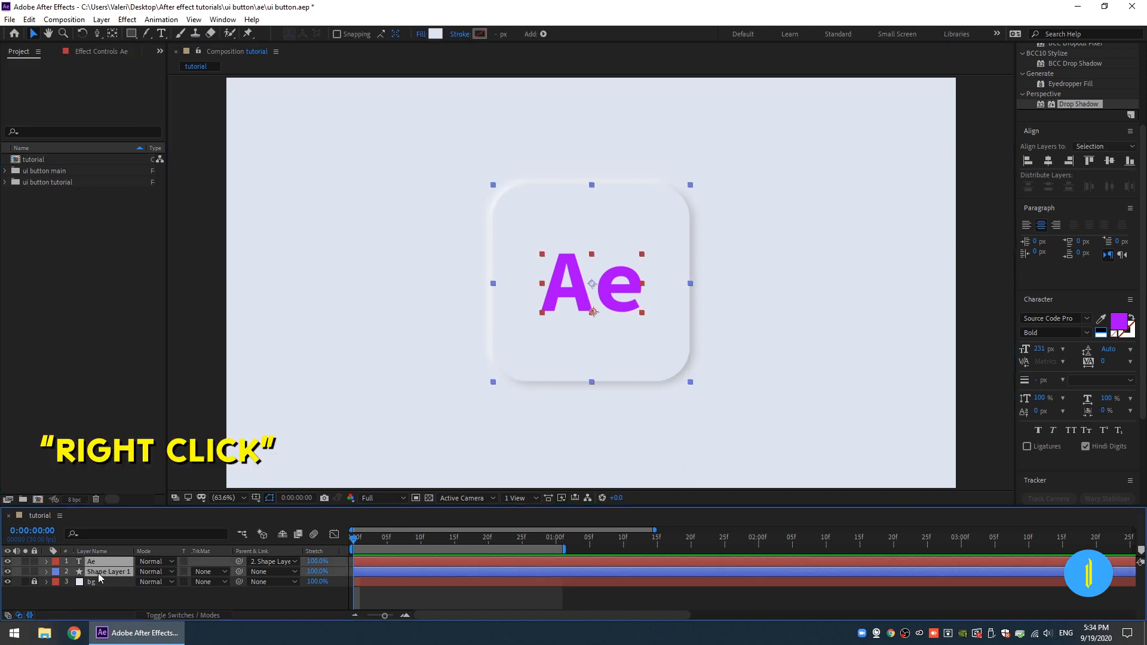
{"action": "right_click", "coordinate": [97, 572]}
{"action": "left_click", "coordinate": [142, 528]}
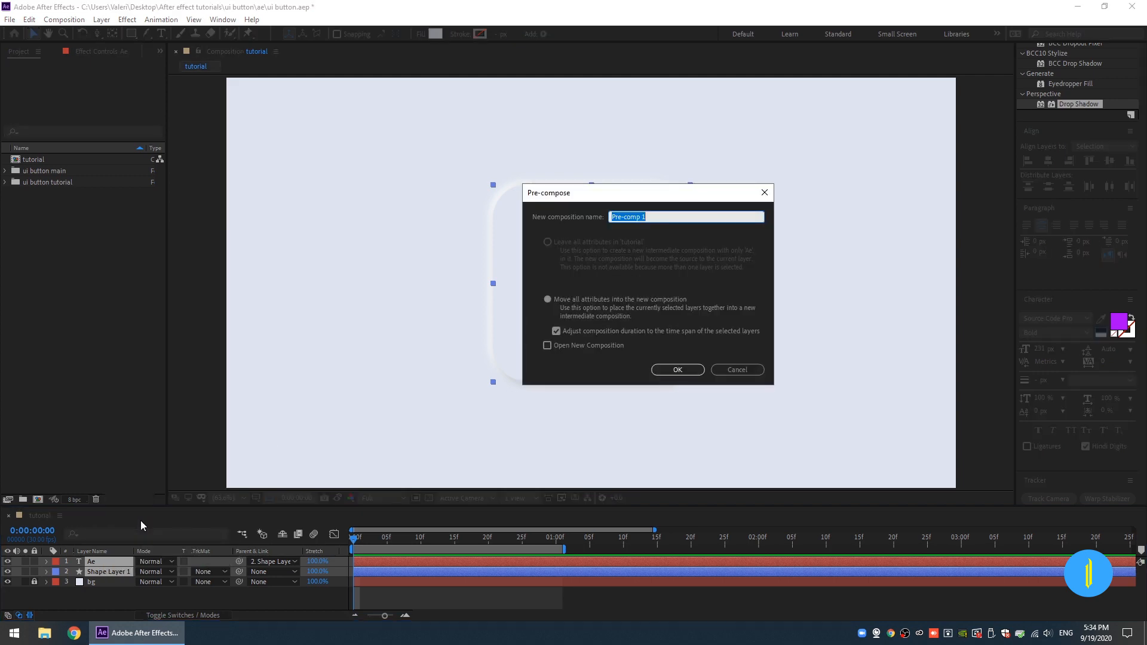
{"action": "type", "text": "button"}
{"action": "left_click", "coordinate": [669, 366]}
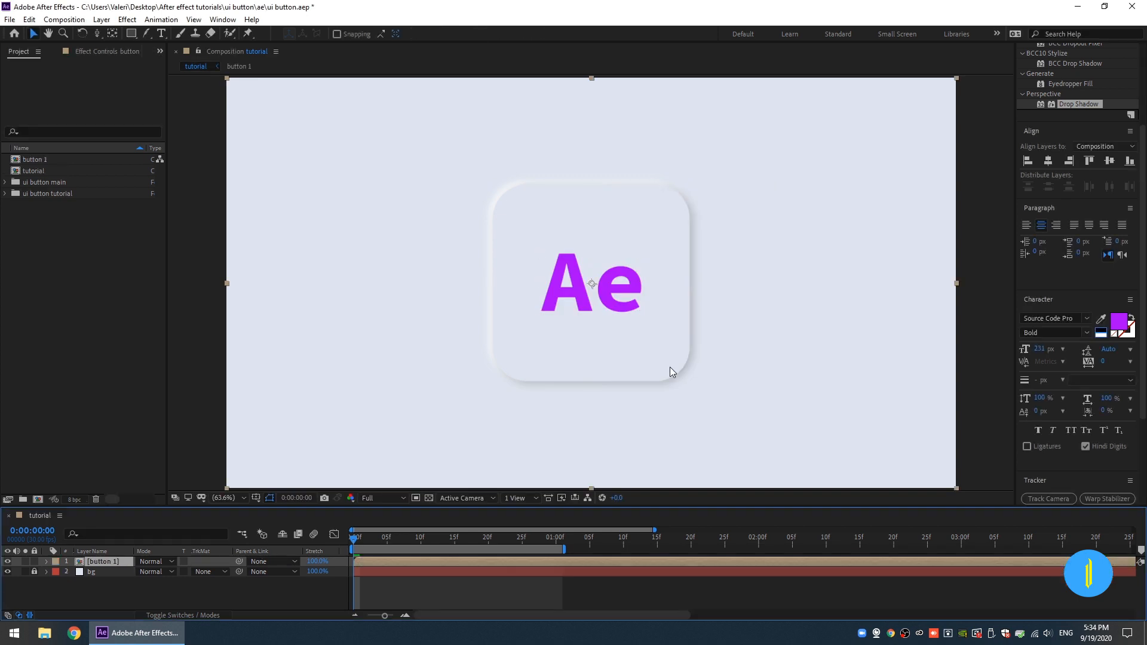
Step: Duplicate the button 1 composition, add the copy above it in the tutorial composition, and place it left of the original button
{"action": "left_click", "coordinate": [41, 160]}
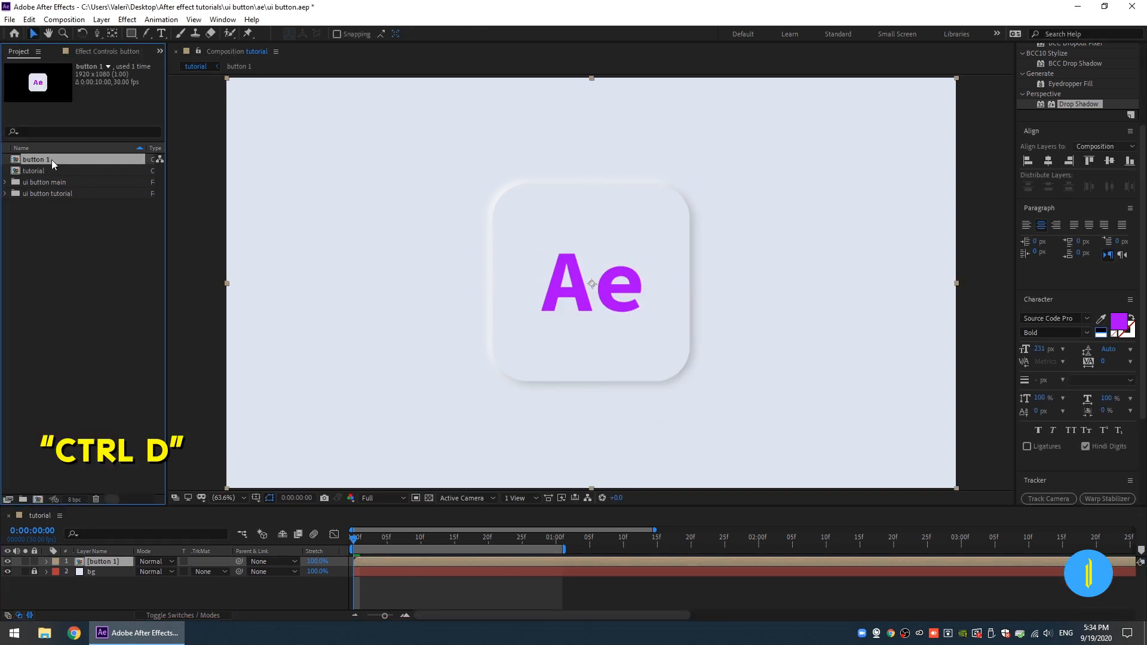
{"action": "key", "text": "ctrl+d"}
{"action": "left_click_drag", "start_coordinate": [34, 172], "coordinate": [115, 562]}
{"action": "left_click_drag", "start_coordinate": [617, 322], "coordinate": [394, 307]}
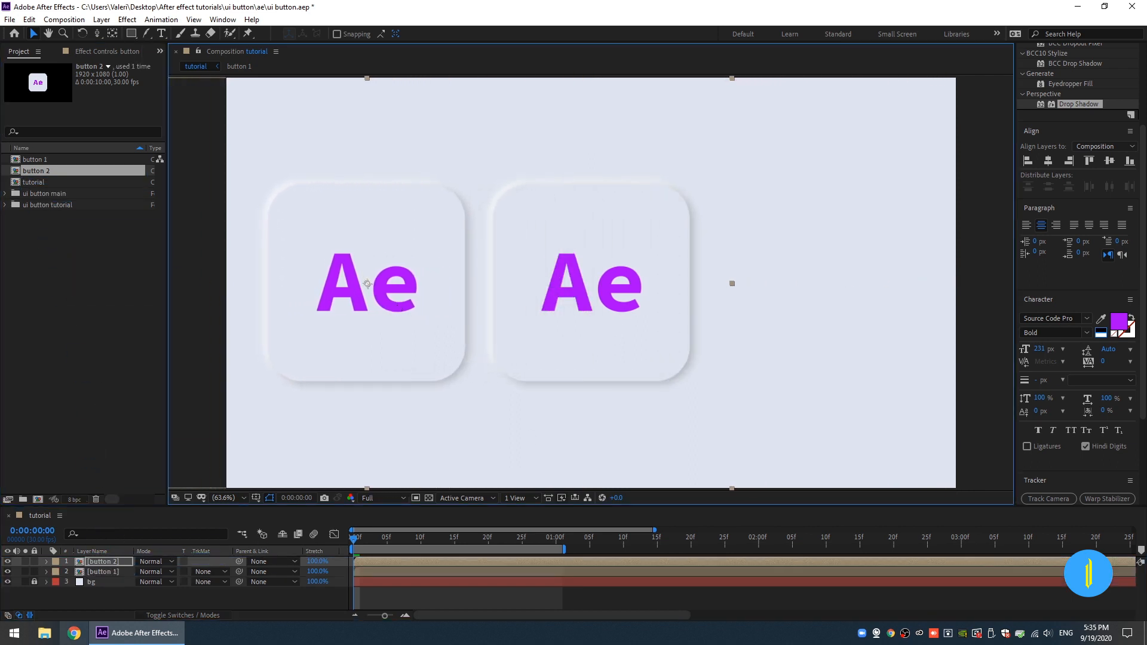
Step: In the button 2 composition, set the Roundness of Shape Layer 1's rectangle path to 400 to make it a circle
{"action": "double_click", "coordinate": [102, 563]}
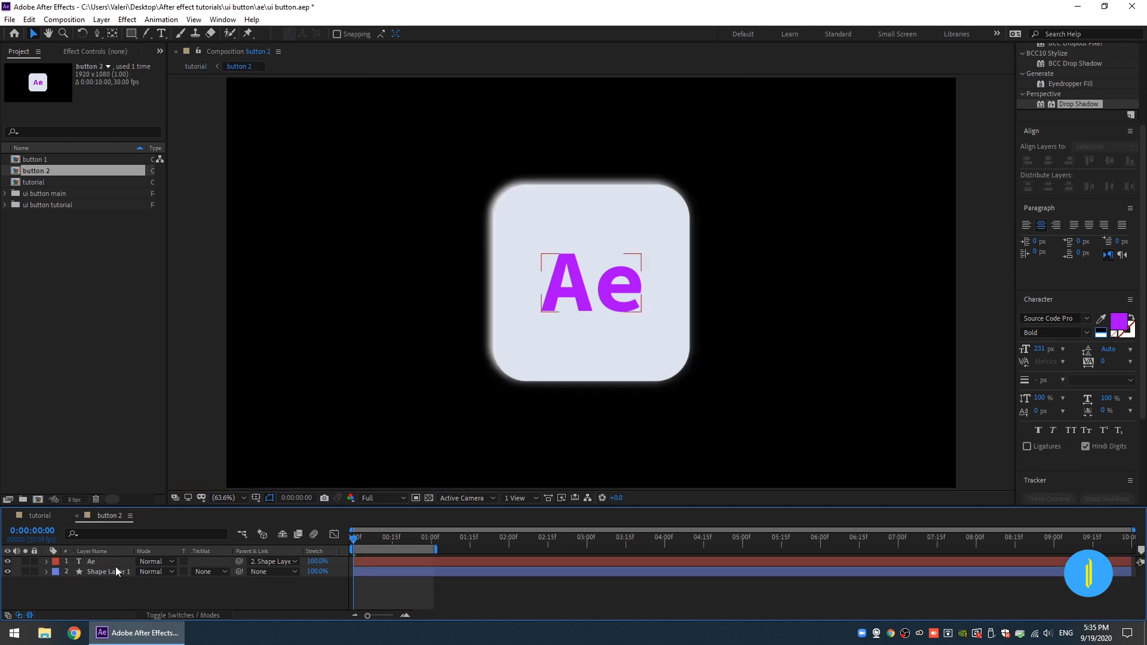
{"action": "left_click", "coordinate": [102, 570]}
{"action": "left_click", "coordinate": [46, 571]}
{"action": "left_click", "coordinate": [56, 582]}
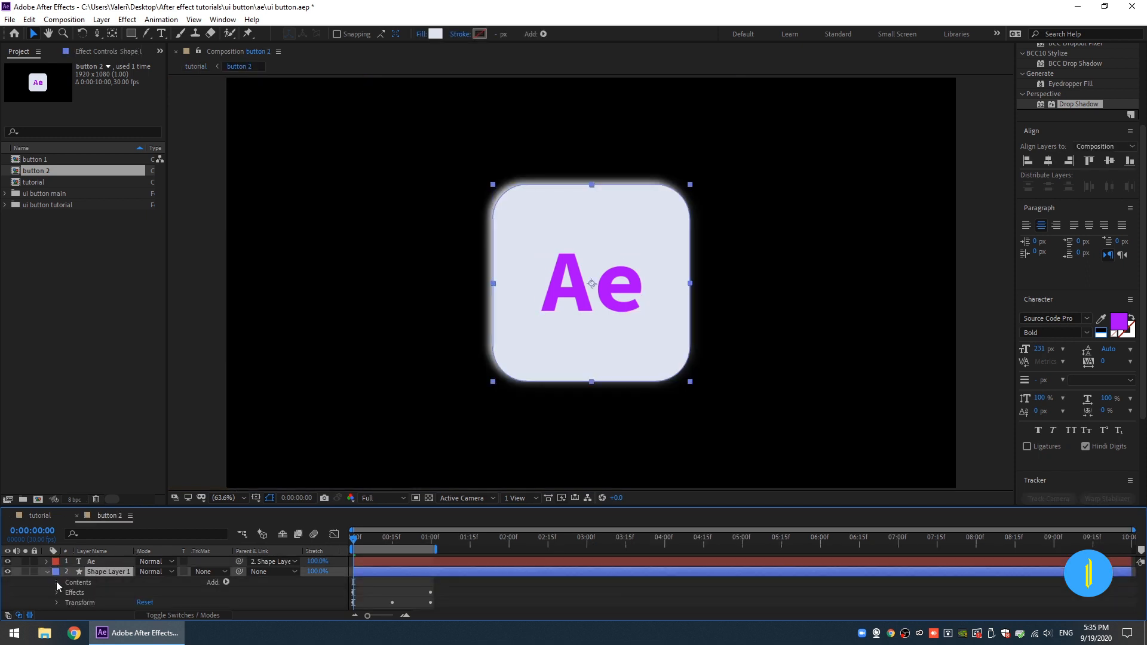
{"action": "left_click", "coordinate": [66, 591]}
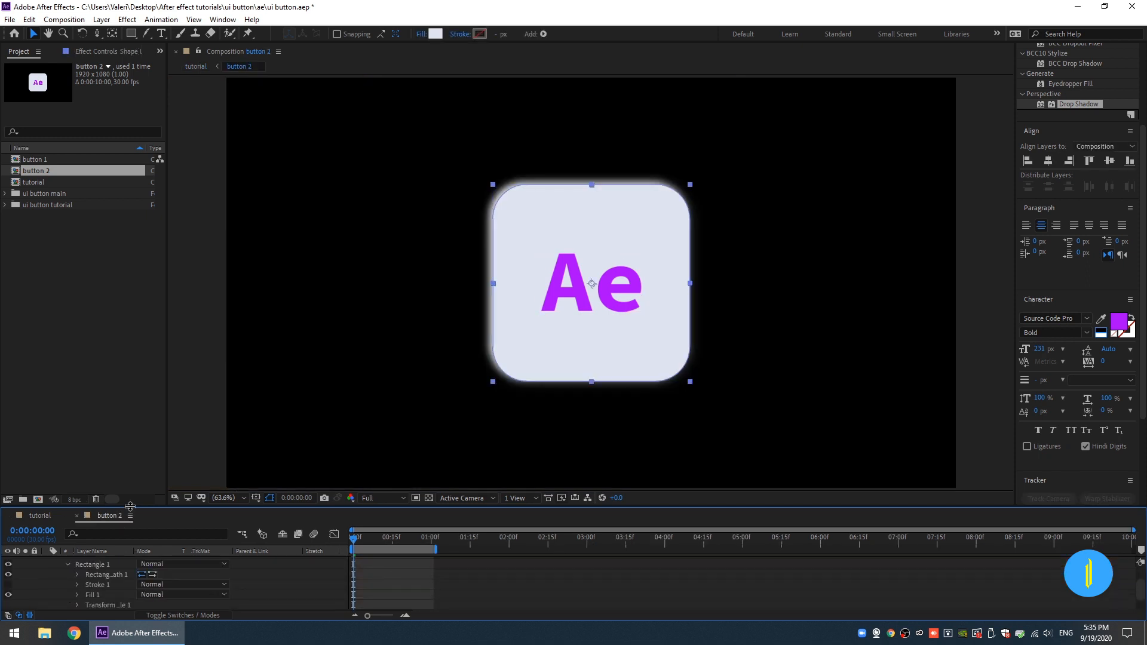
{"action": "left_click_drag", "start_coordinate": [129, 506], "coordinate": [139, 455]}
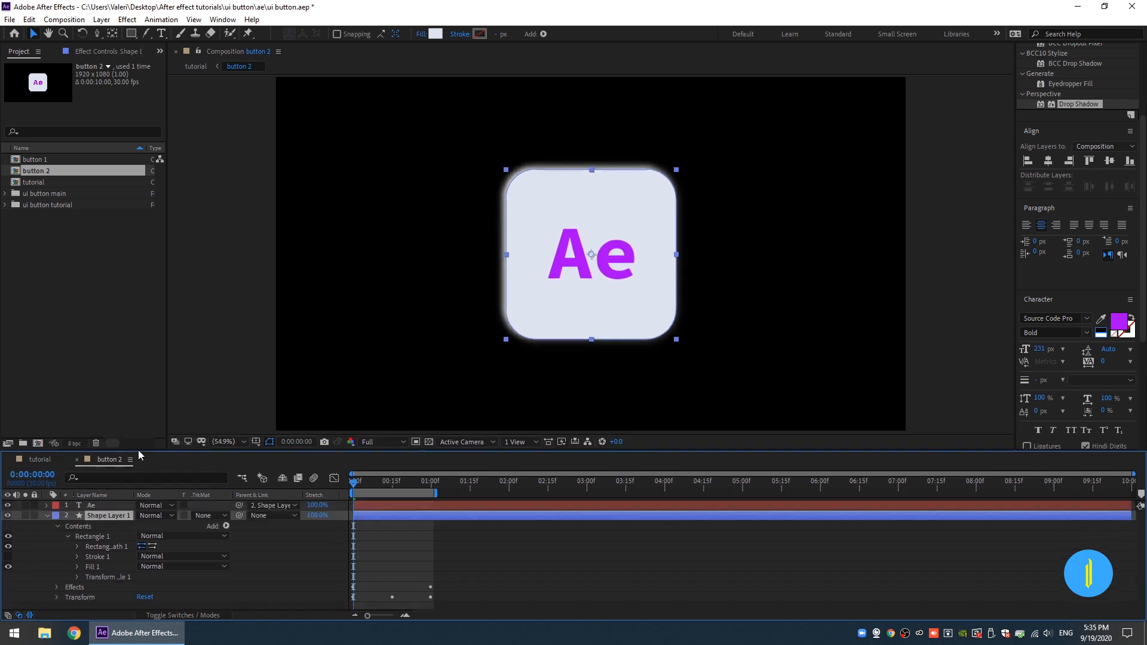
{"action": "left_click", "coordinate": [78, 547]}
{"action": "left_click_drag", "start_coordinate": [143, 576], "coordinate": [322, 573]}
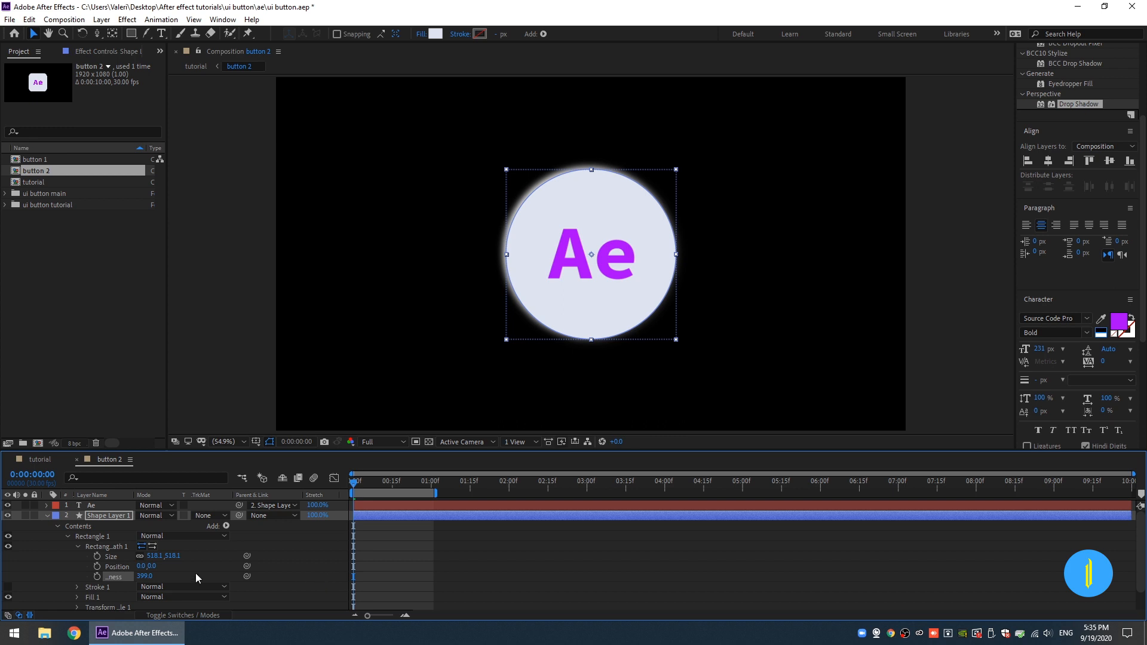
{"action": "left_click_drag", "start_coordinate": [145, 577], "coordinate": [163, 575]}
{"action": "left_click", "coordinate": [146, 575]}
{"action": "type", "text": "400"}
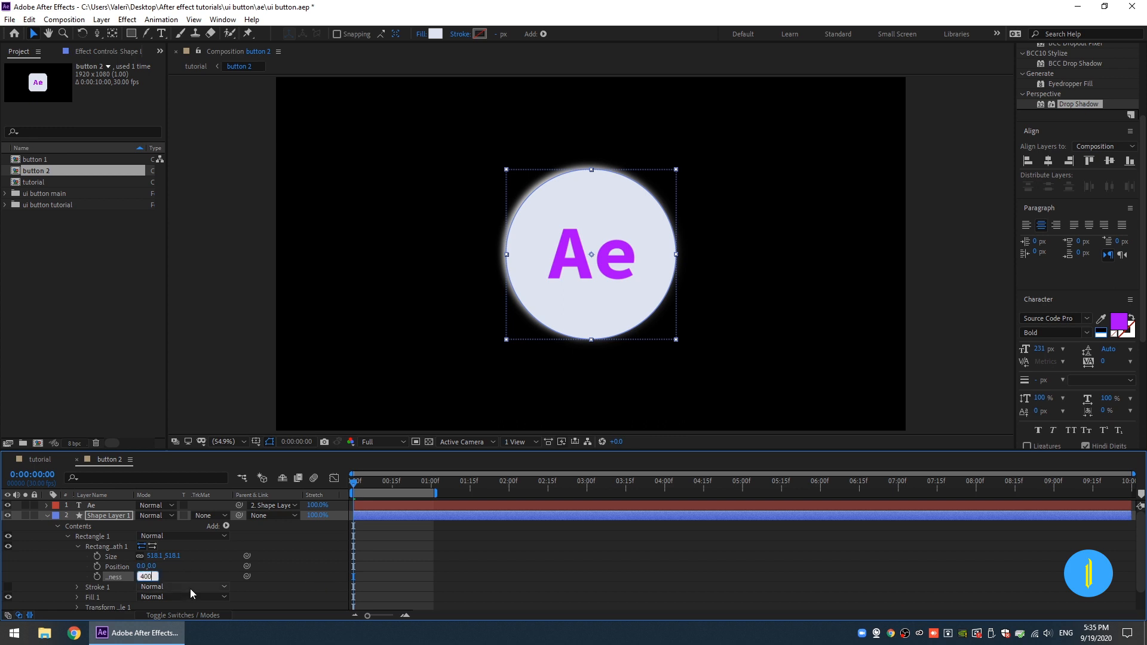
{"action": "key", "text": "Return"}
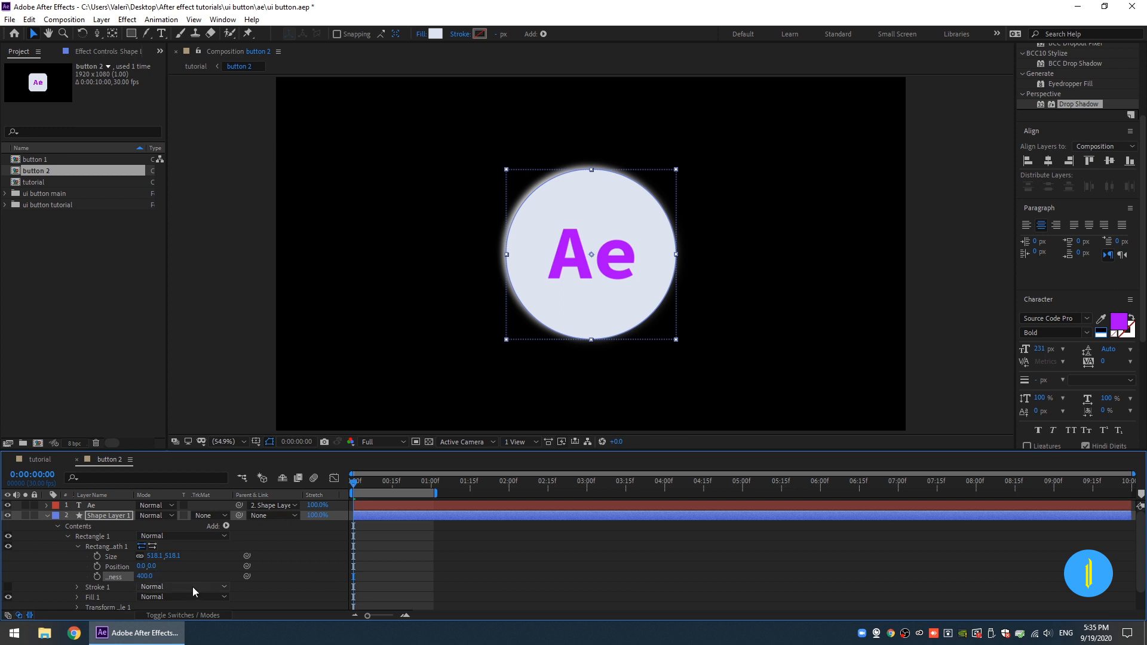
Step: Duplicate the button 2 composition, add the copy as the uppermost layer of the tutorial composition, and place it right of the square button
{"action": "left_click", "coordinate": [41, 460]}
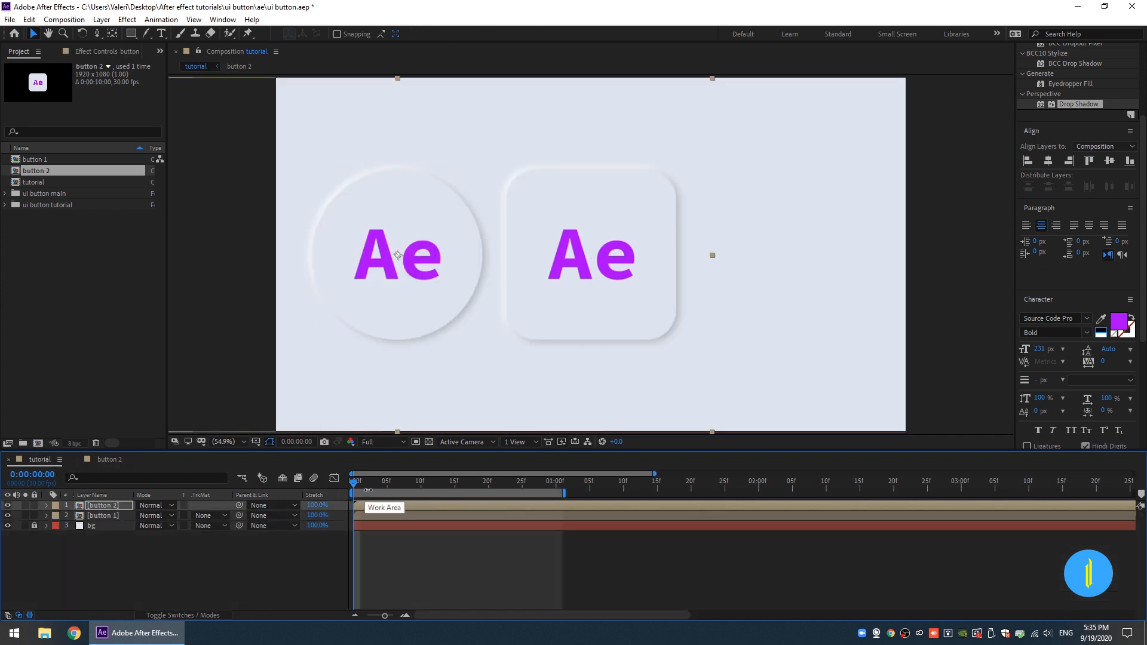
{"action": "left_click", "coordinate": [54, 172]}
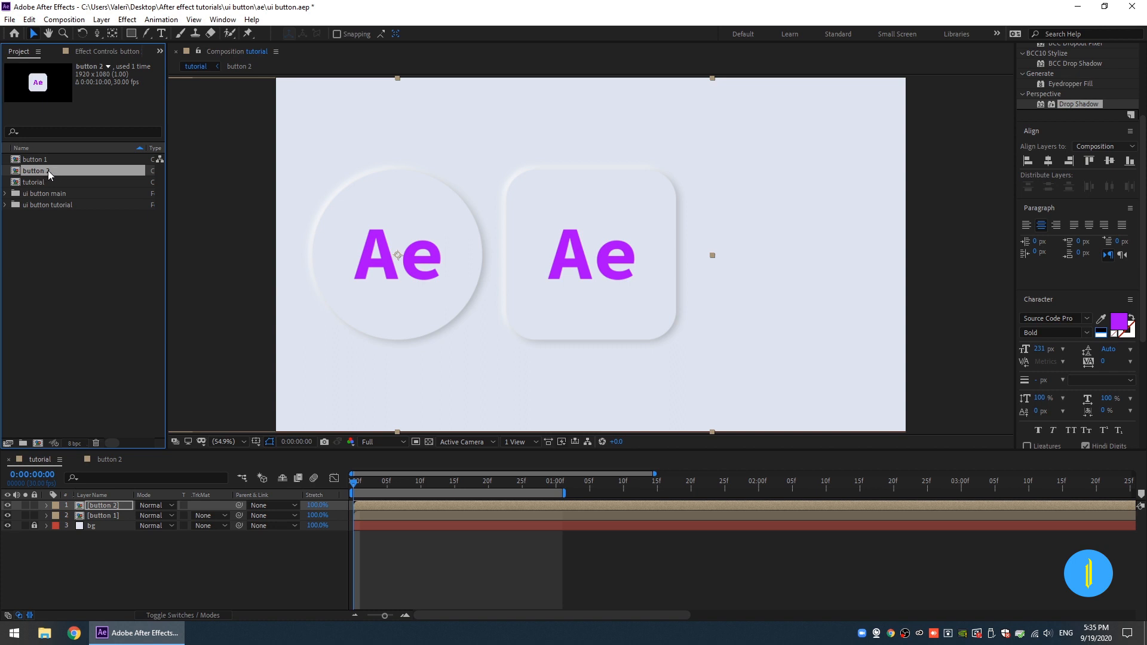
{"action": "key", "text": "ctrl+d"}
{"action": "left_click_drag", "start_coordinate": [51, 188], "coordinate": [87, 500]}
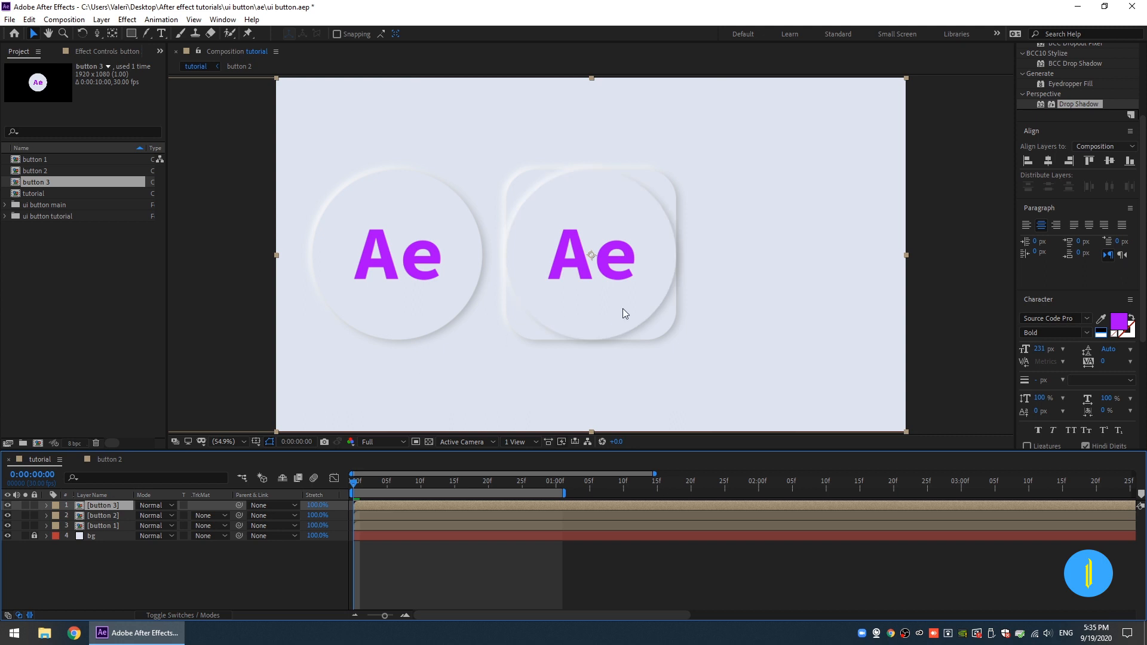
{"action": "left_click_drag", "start_coordinate": [571, 312], "coordinate": [763, 309]}
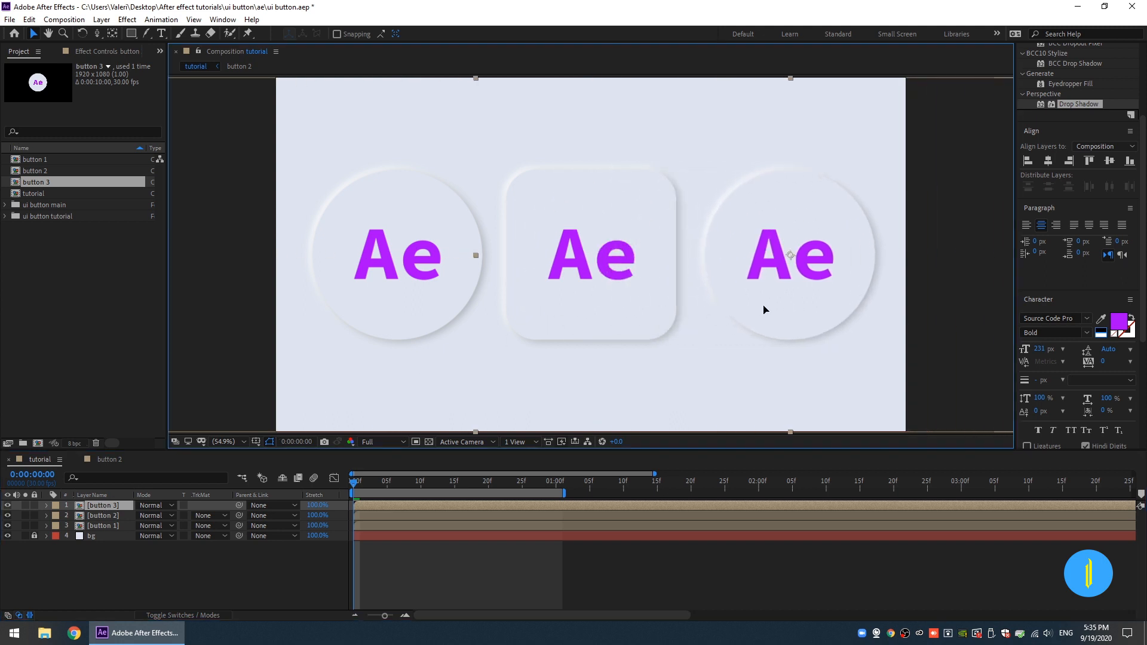
Step: In the button 3 composition, widen the rectangle path to about 1187 px without changing its height, and return to the tutorial composition
{"action": "double_click", "coordinate": [110, 505]}
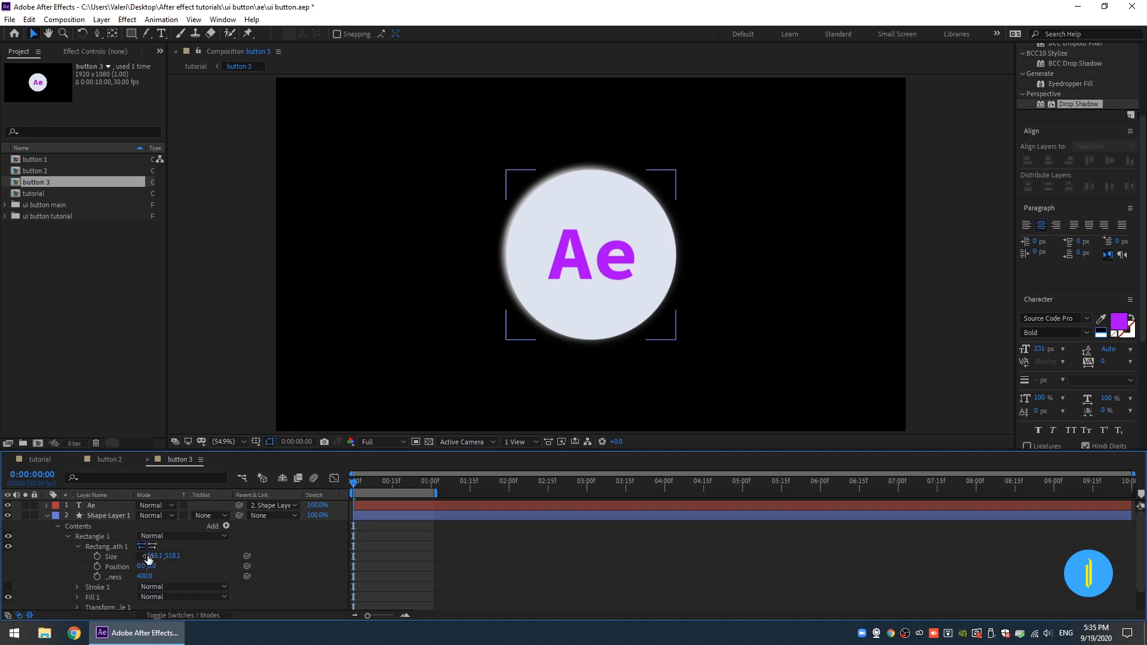
{"action": "left_click_drag", "start_coordinate": [154, 556], "coordinate": [505, 528]}
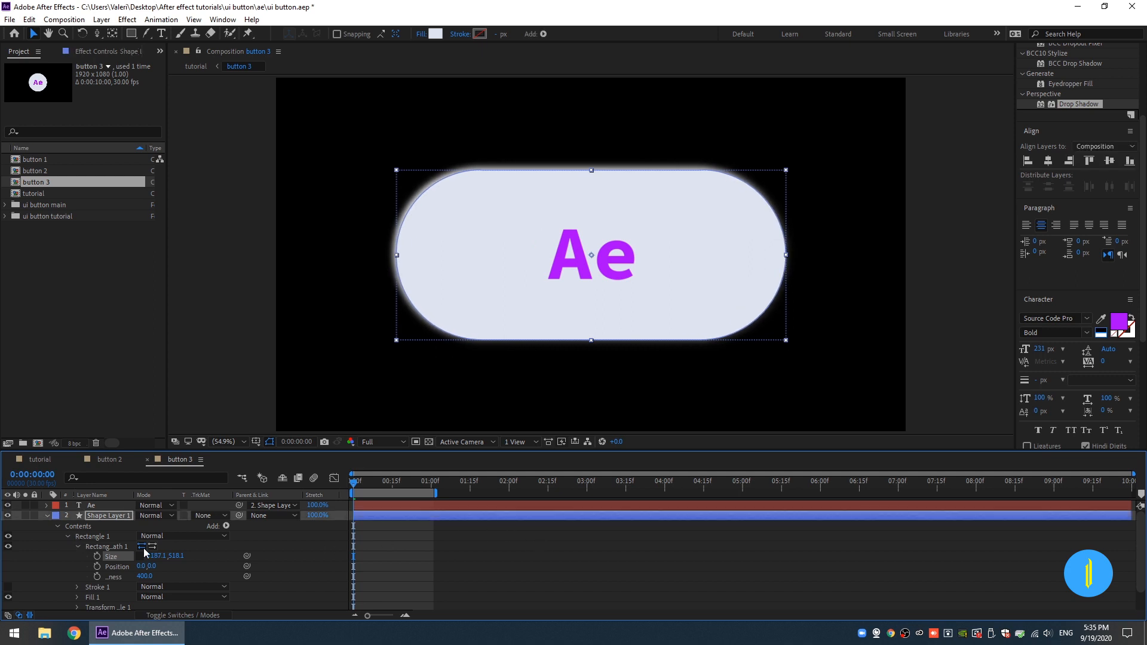
{"action": "left_click", "coordinate": [40, 458]}
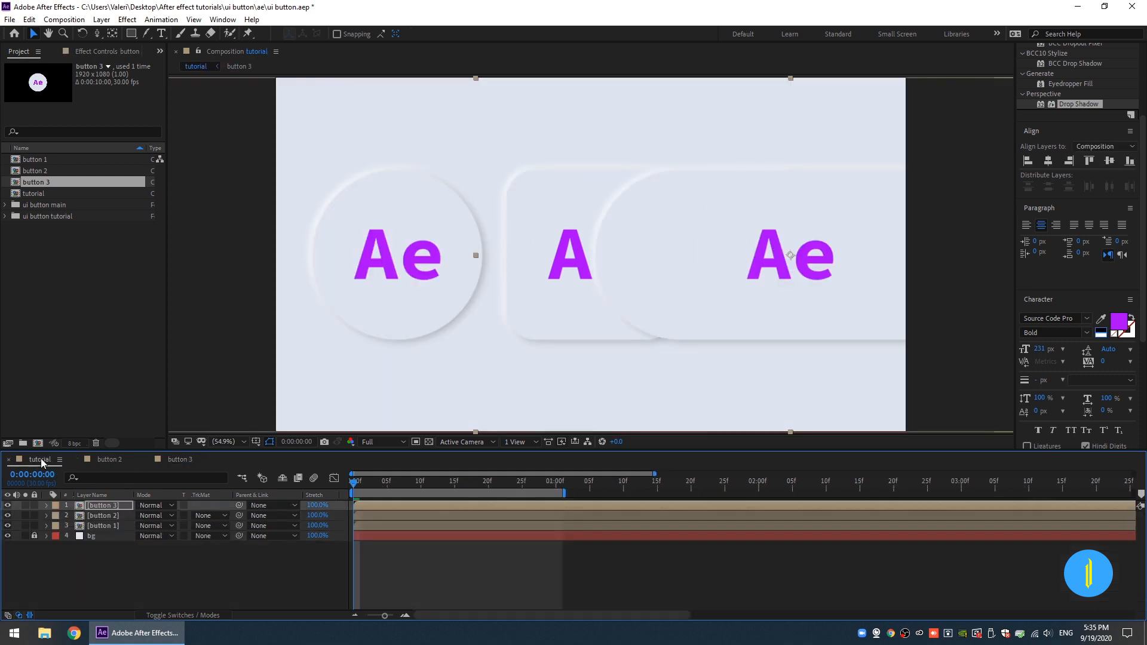
Step: Scale the button 1, button 2 and button 3 layers to 50%
{"action": "left_click", "coordinate": [95, 525], "text": "shift"}
{"action": "key", "text": "s"}
{"action": "left_click", "coordinate": [152, 516]}
{"action": "type", "text": "50"}
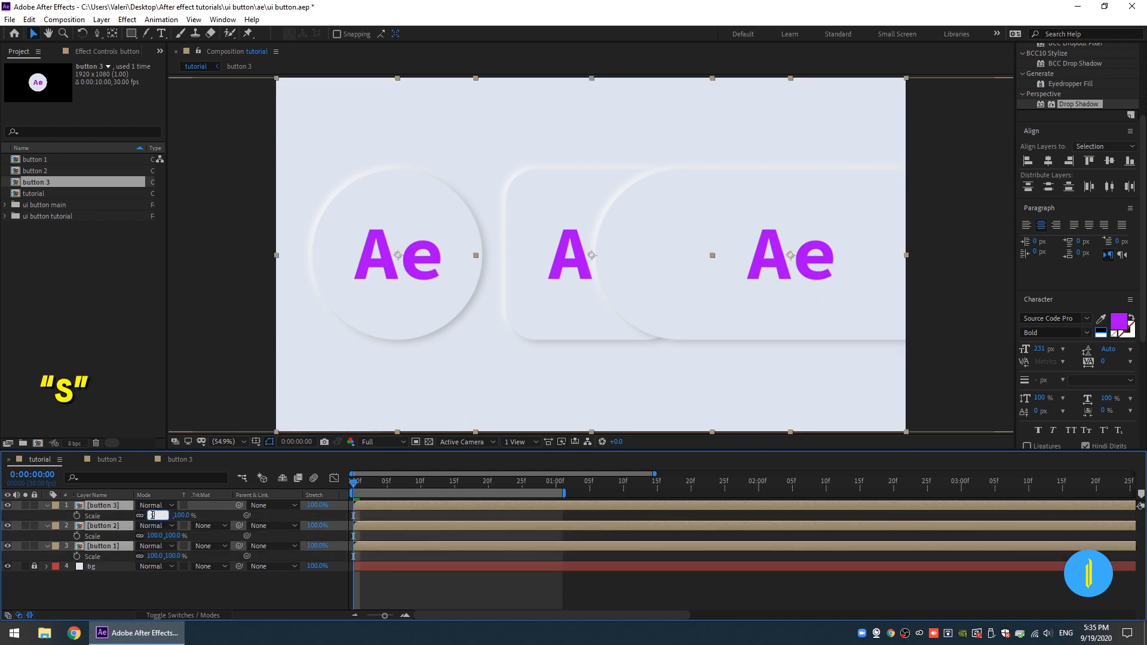
{"action": "key", "text": "Return"}
{"action": "left_click", "coordinate": [155, 584]}
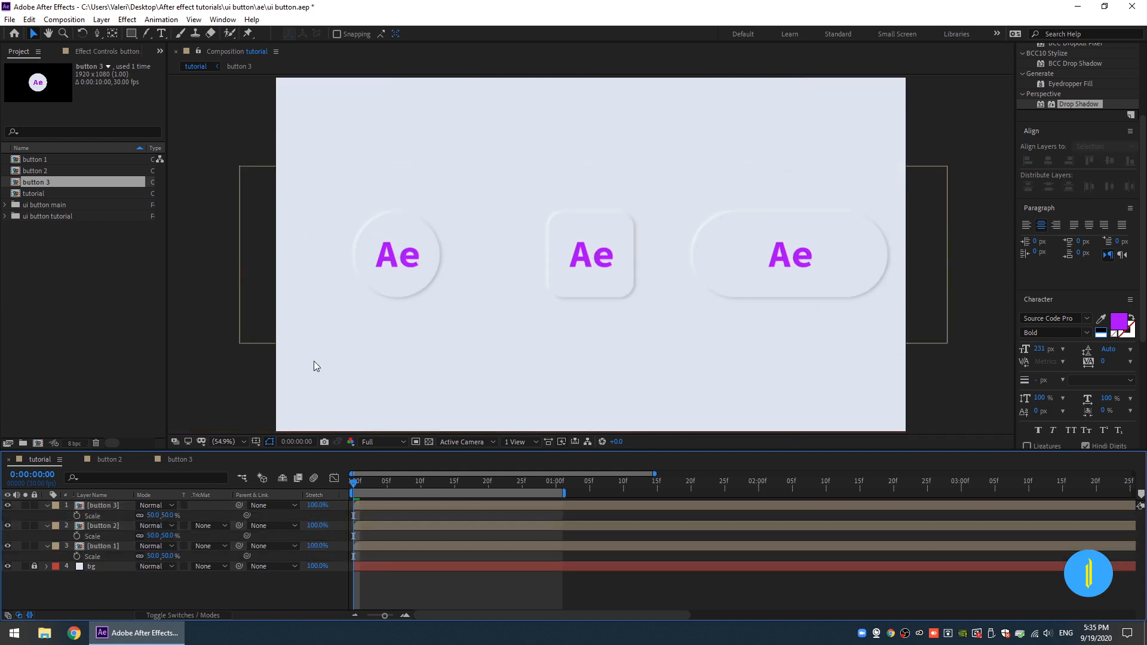
Step: Shift the circular, square and pill-shaped buttons slightly left so they are evenly spaced across the composition
{"action": "left_click_drag", "start_coordinate": [398, 276], "coordinate": [370, 277]}
{"action": "left_click_drag", "start_coordinate": [601, 278], "coordinate": [565, 278]}
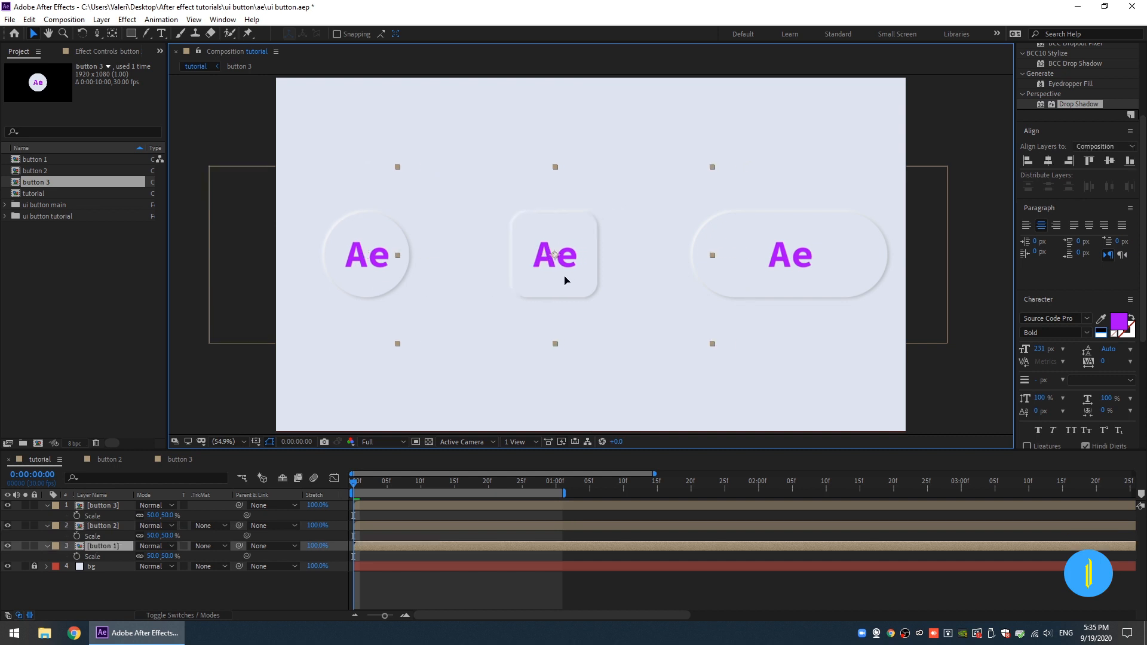
{"action": "left_click_drag", "start_coordinate": [755, 281], "coordinate": [732, 281]}
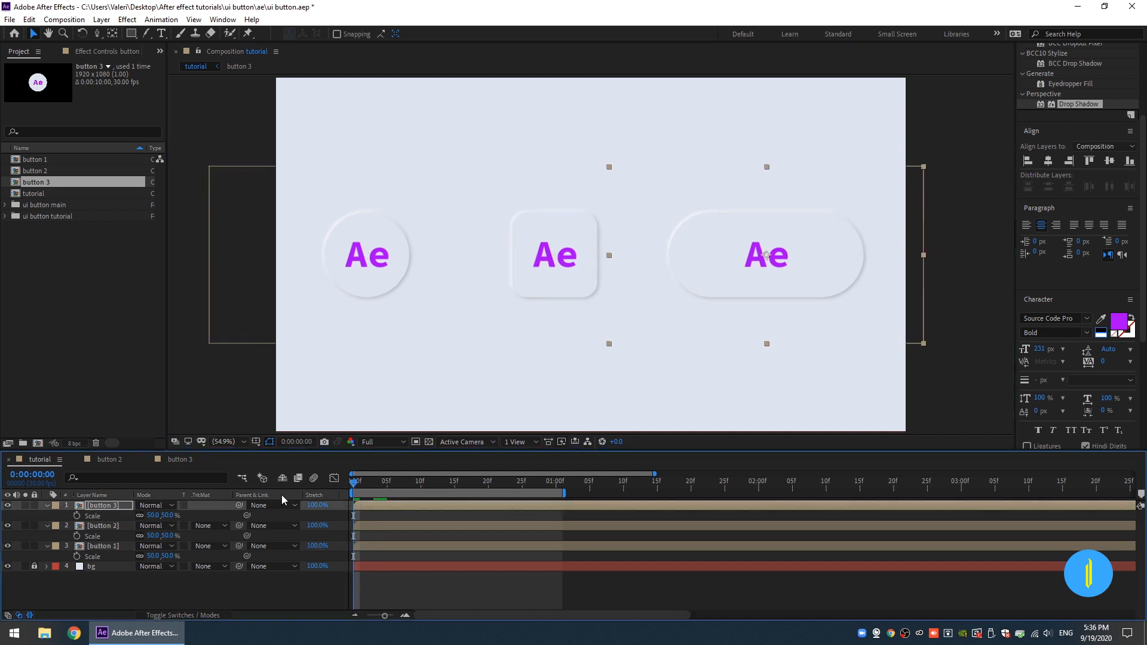
{"action": "left_click", "coordinate": [164, 594]}
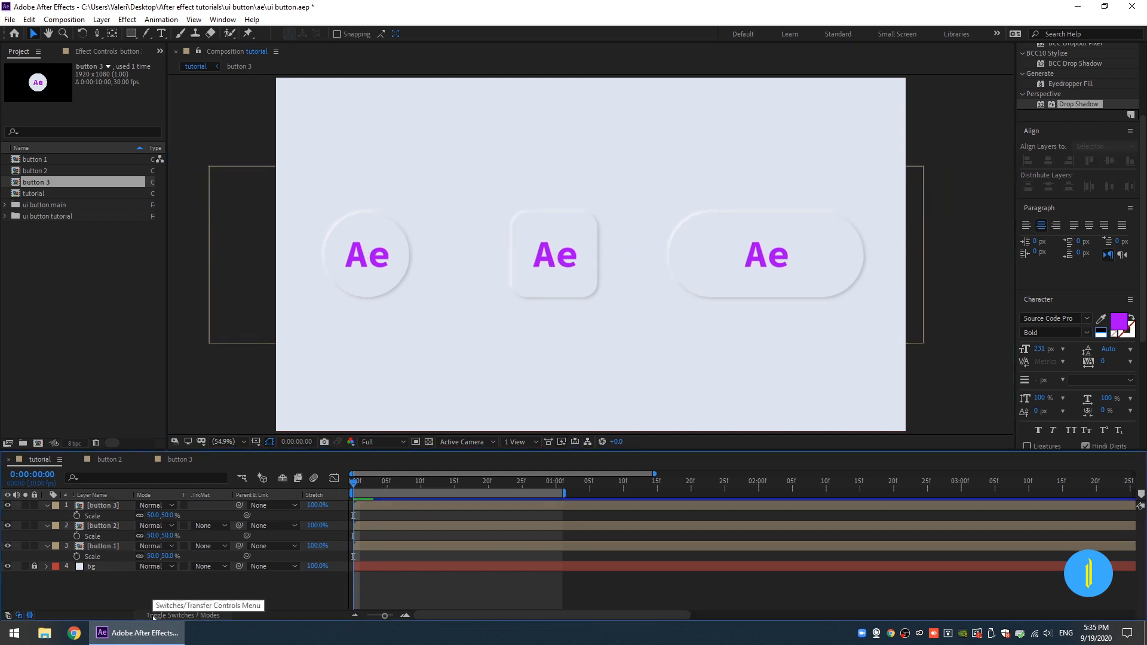
Step: Turn on Collapse Transformations for the three button layers and fold away their Scale properties
{"action": "left_click", "coordinate": [153, 615]}
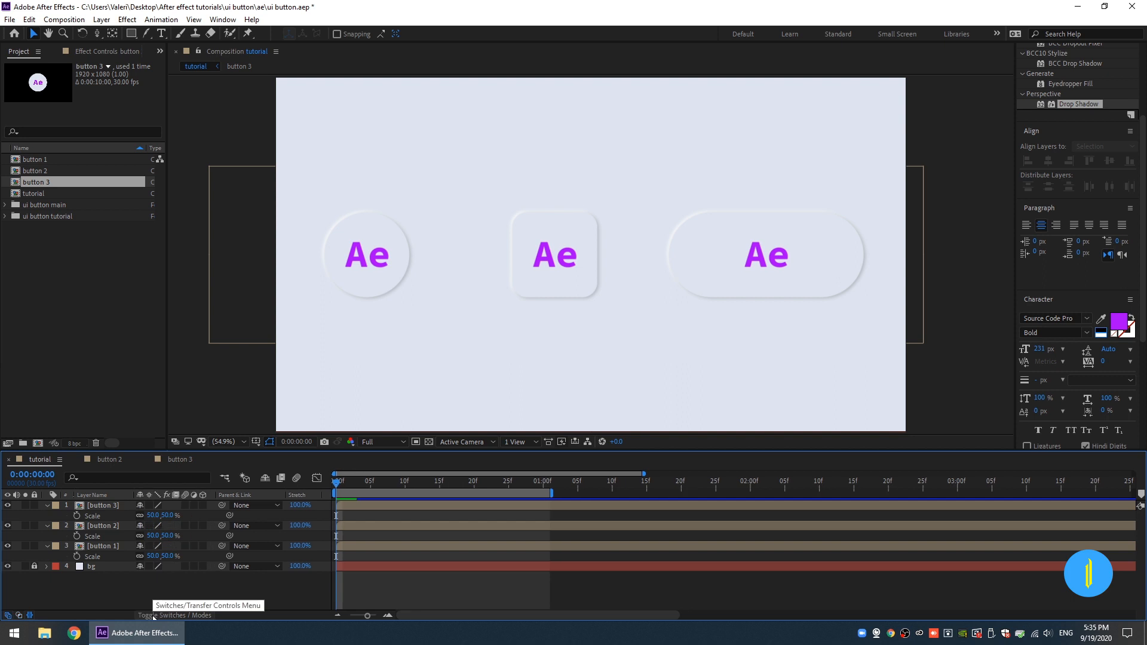
{"action": "left_click", "coordinate": [148, 505]}
{"action": "left_click", "coordinate": [150, 526]}
{"action": "left_click", "coordinate": [150, 546]}
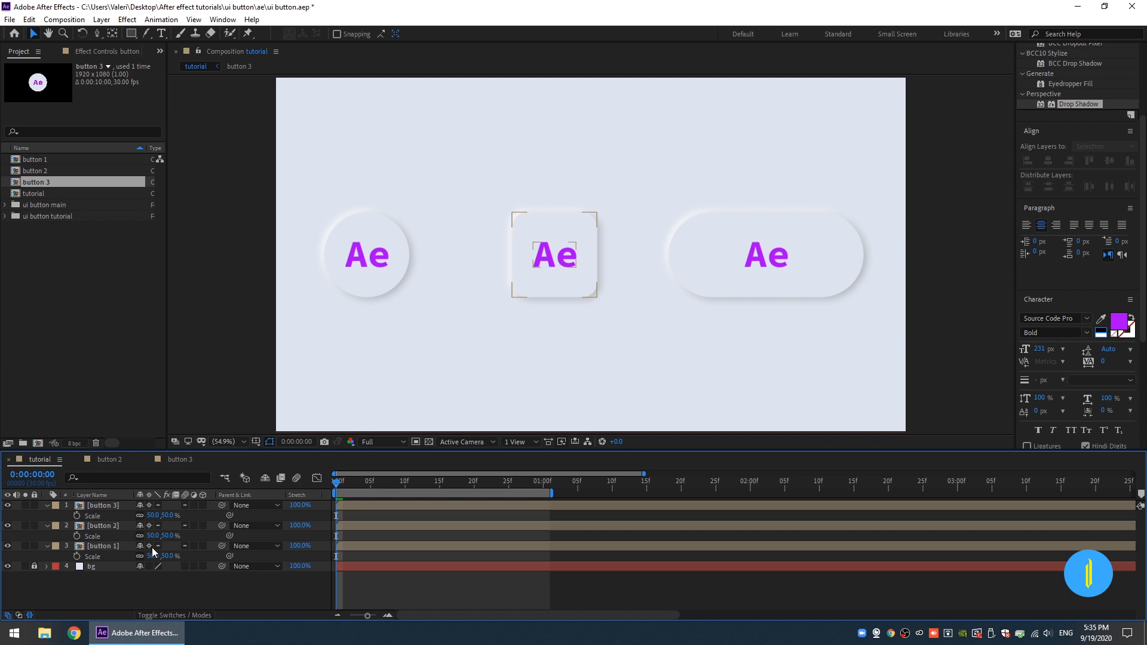
{"action": "left_click", "coordinate": [47, 506]}
{"action": "left_click", "coordinate": [47, 515]}
{"action": "left_click", "coordinate": [47, 526]}
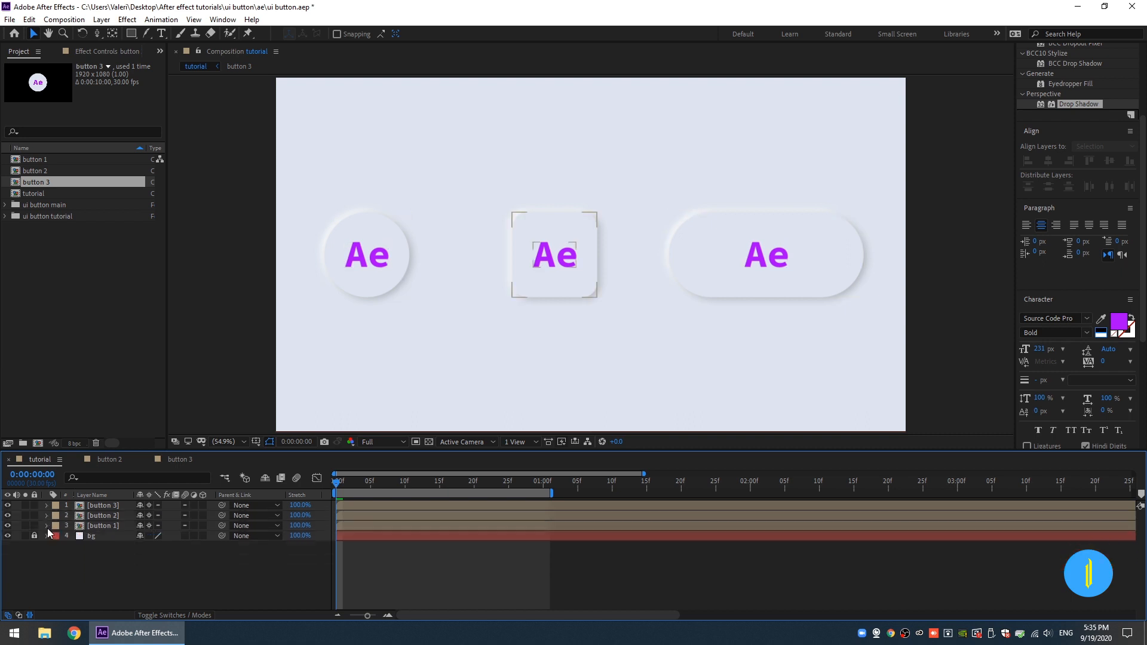